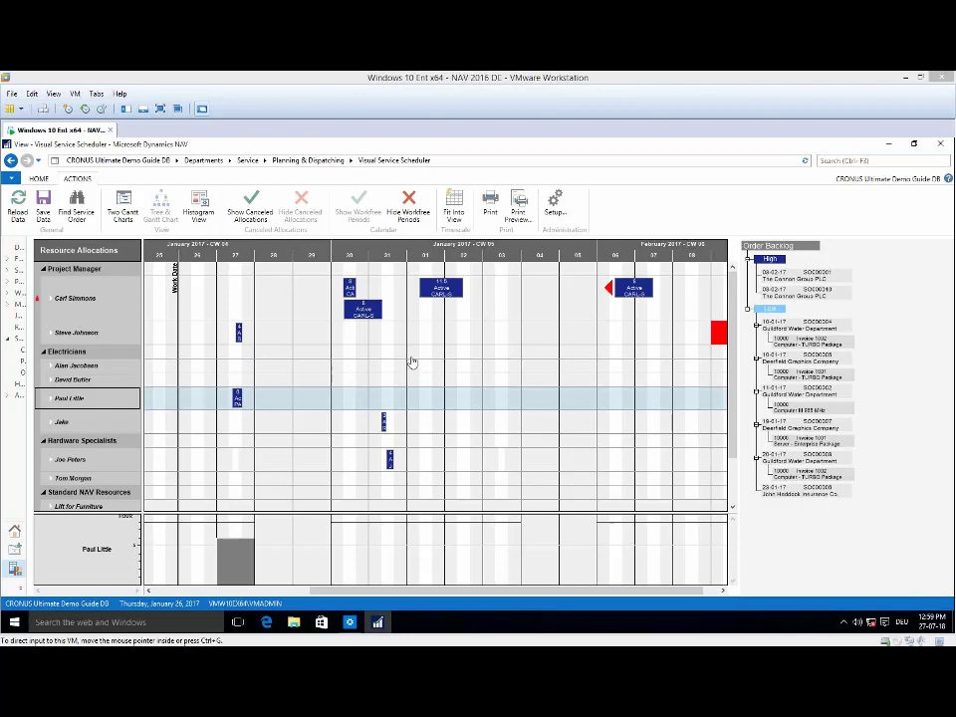
Step: Examine the service orders and their item details in the Order Backlog, collapsing and re-expanding the High priority group
{"action": "left_click", "coordinate": [503, 259]}
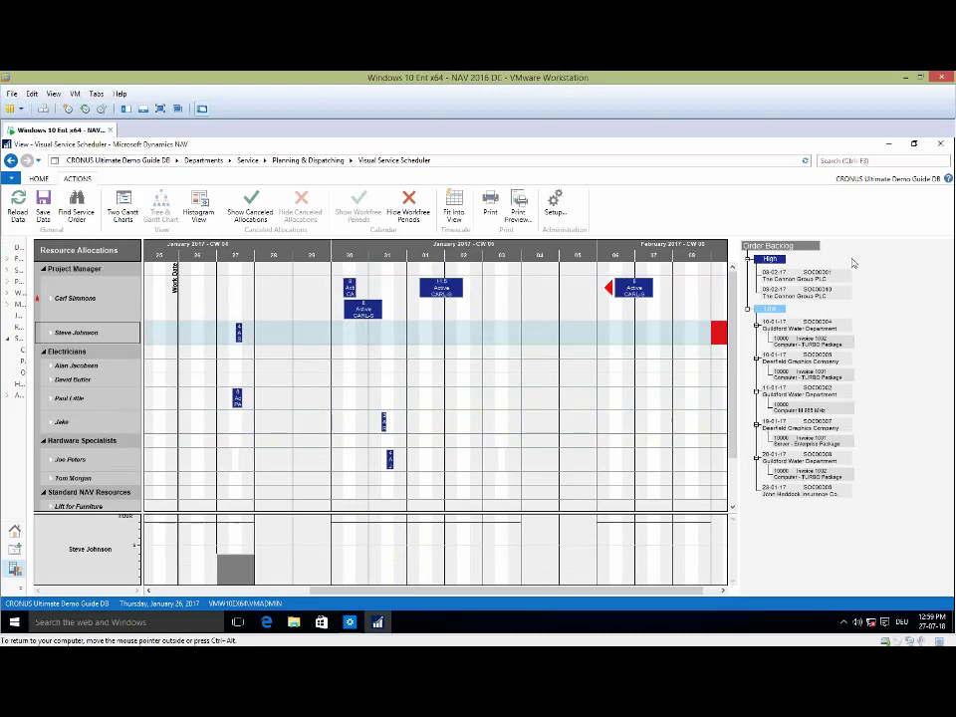
{"action": "mouse_move", "coordinate": [854, 359]}
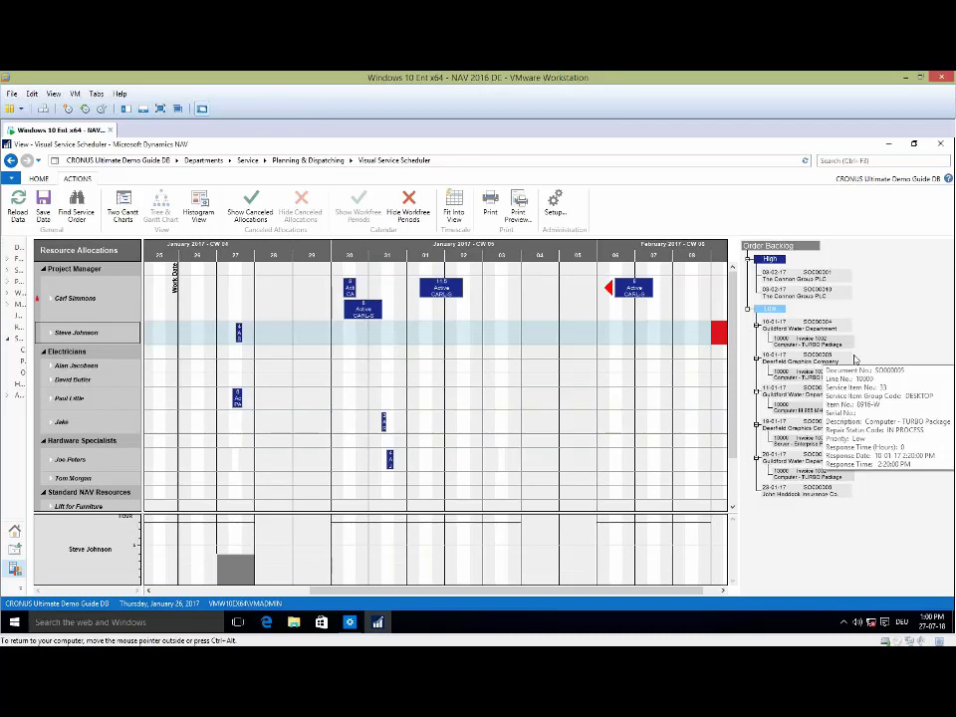
{"action": "key", "text": "Up"}
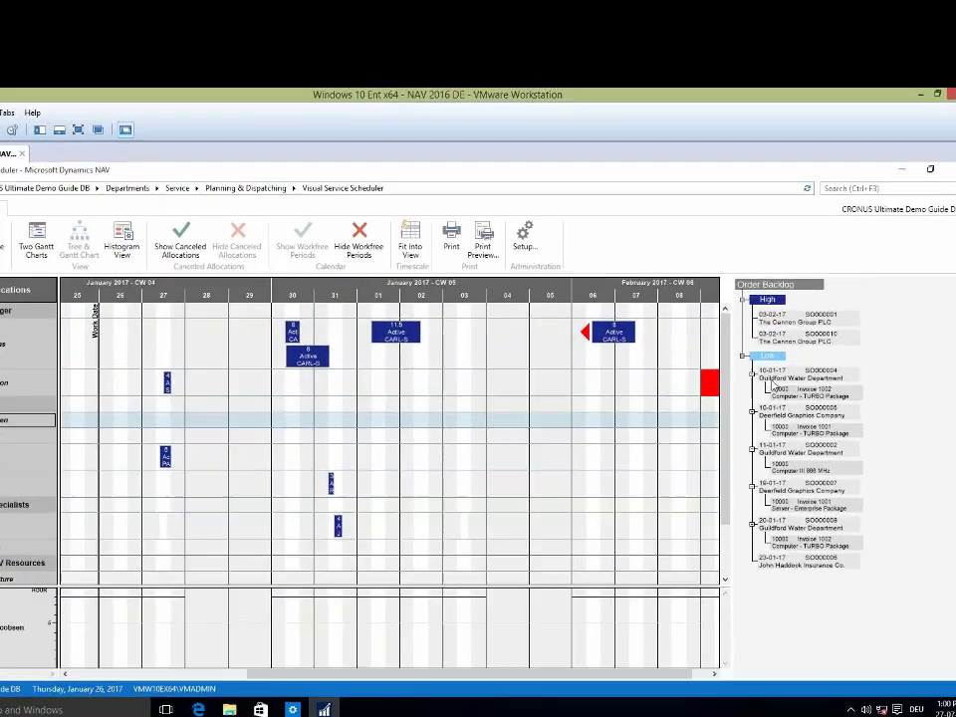
{"action": "mouse_move", "coordinate": [773, 387]}
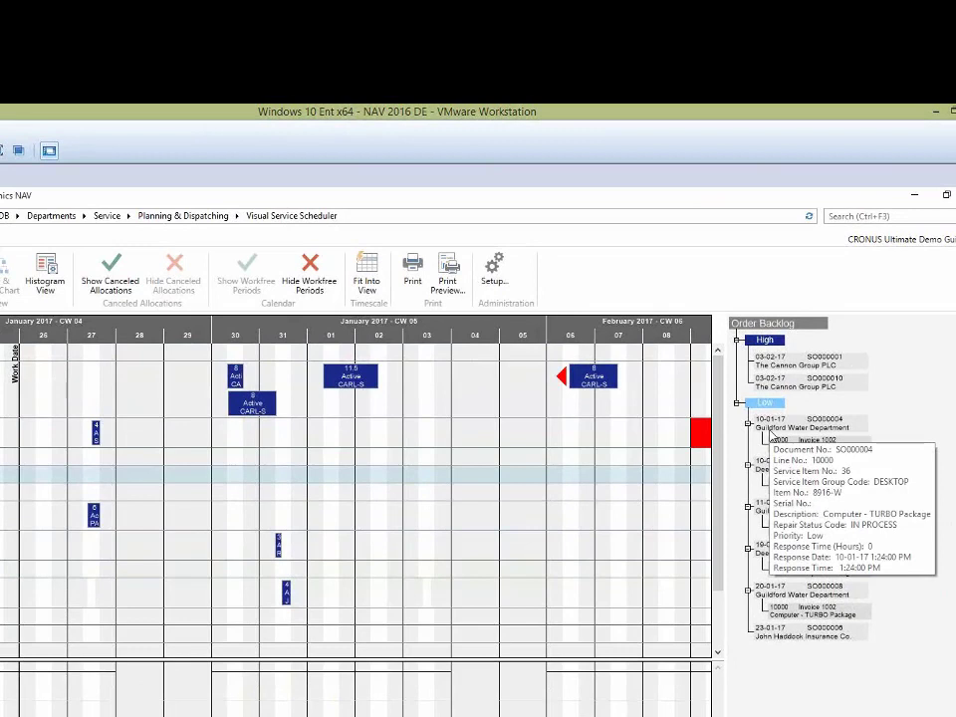
{"action": "left_click", "coordinate": [737, 340]}
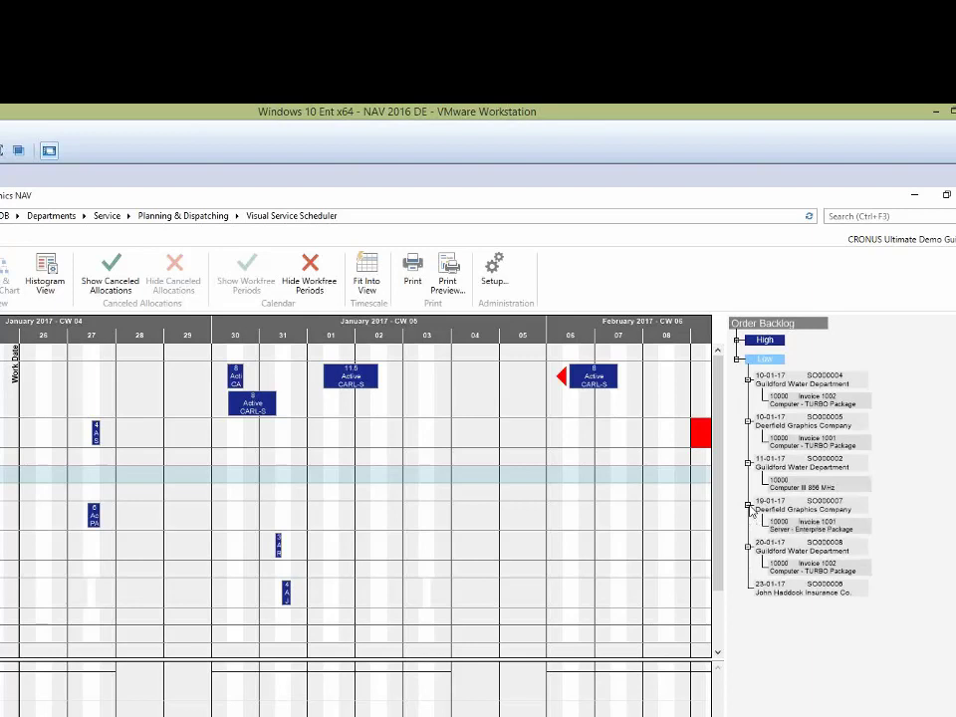
{"action": "left_click", "coordinate": [736, 339]}
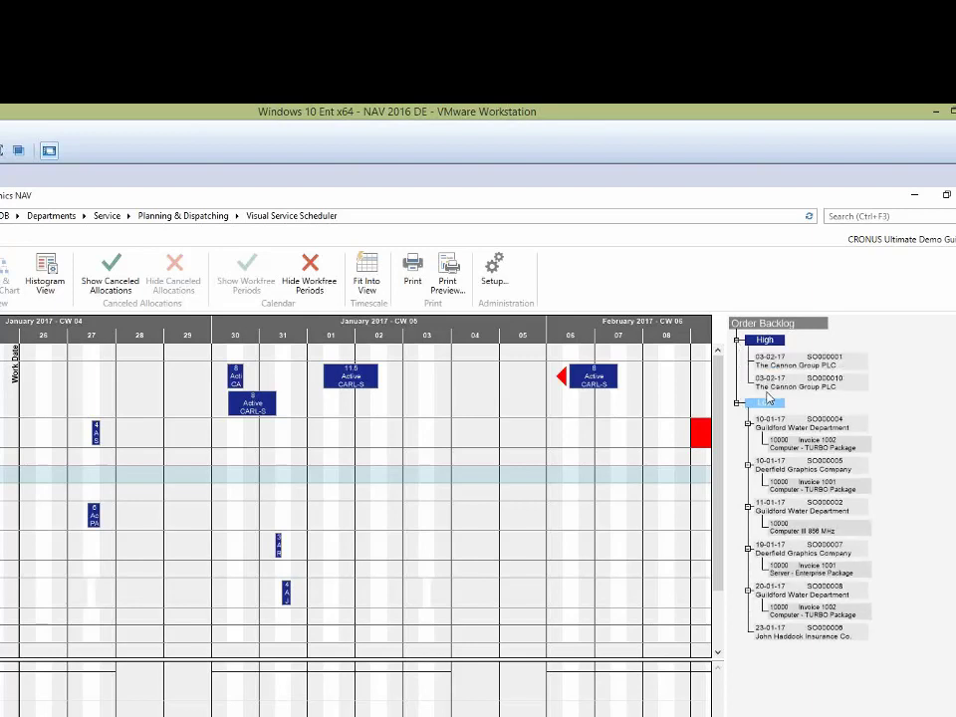
{"action": "mouse_move", "coordinate": [768, 399]}
{"action": "mouse_move", "coordinate": [862, 479]}
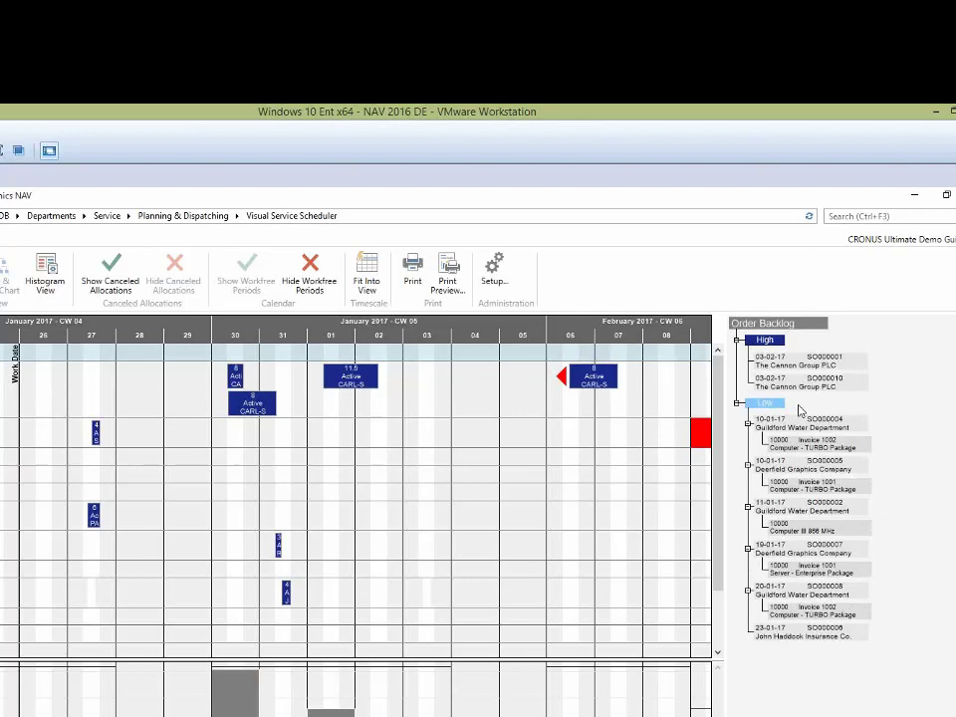
{"action": "mouse_move", "coordinate": [790, 368]}
{"action": "mouse_move", "coordinate": [798, 395]}
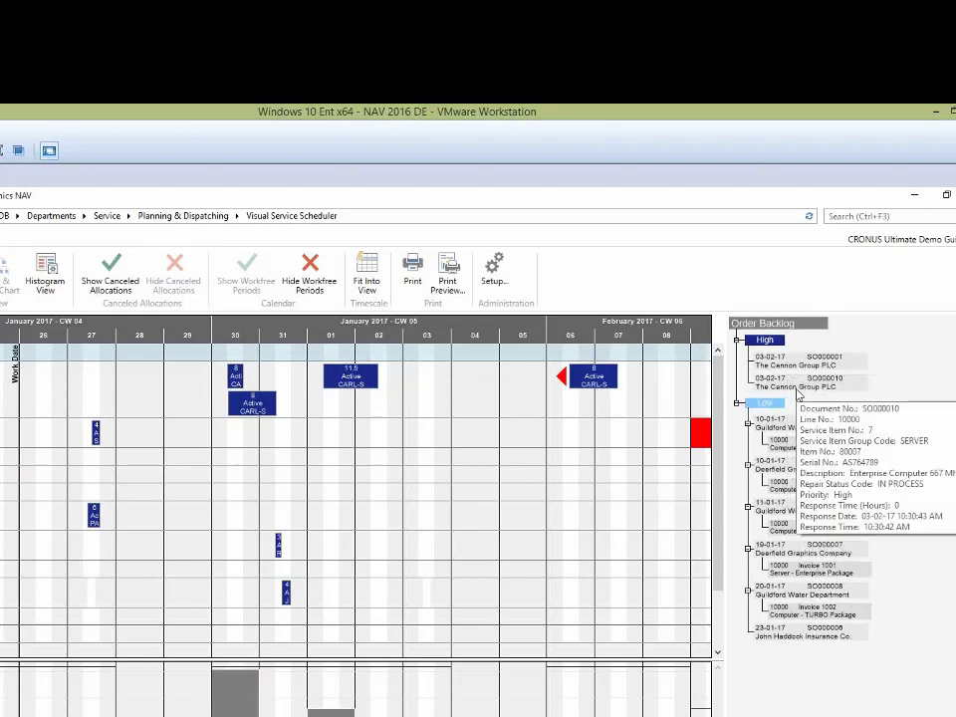
Step: Open the order backlog filter list from the scheduler setup and widen its window
{"action": "left_click", "coordinate": [493, 275]}
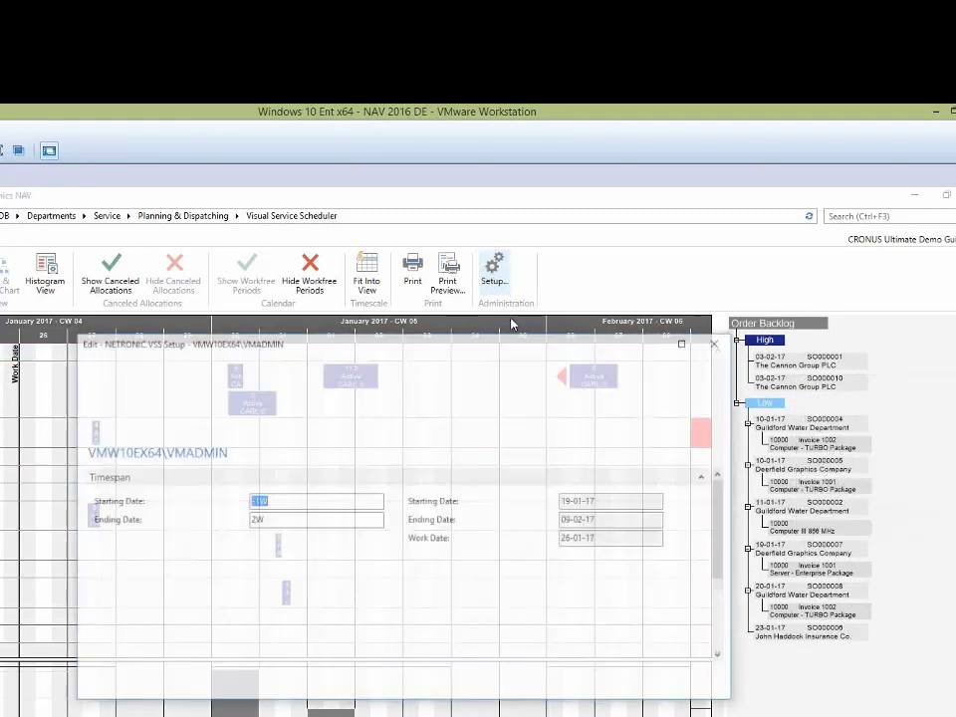
{"action": "left_click_drag", "start_coordinate": [480, 286], "coordinate": [434, 340]}
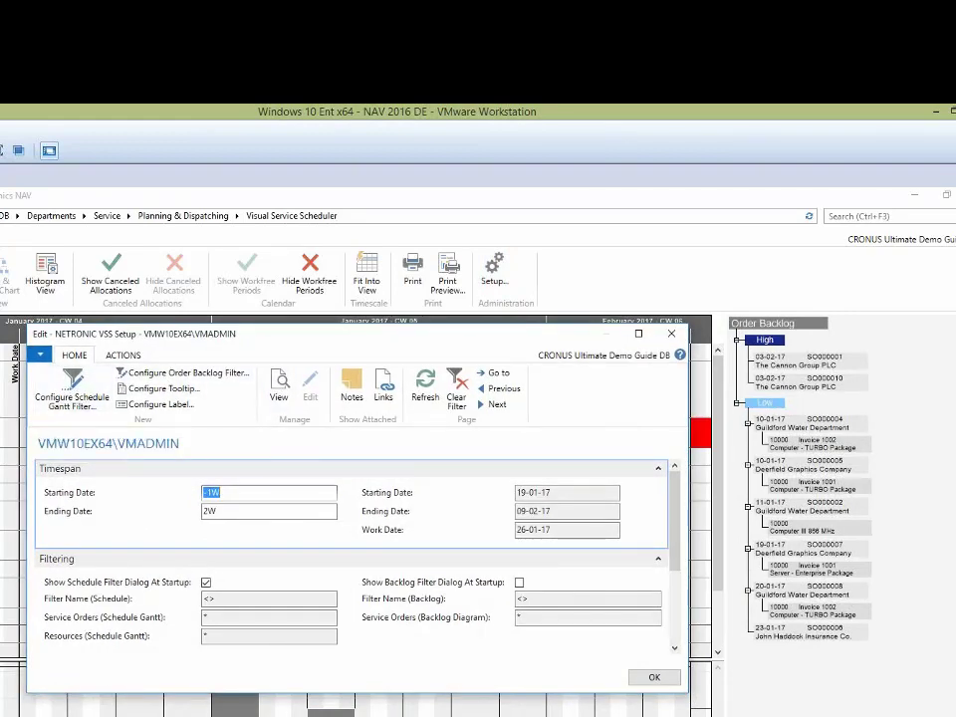
{"action": "left_click", "coordinate": [153, 375]}
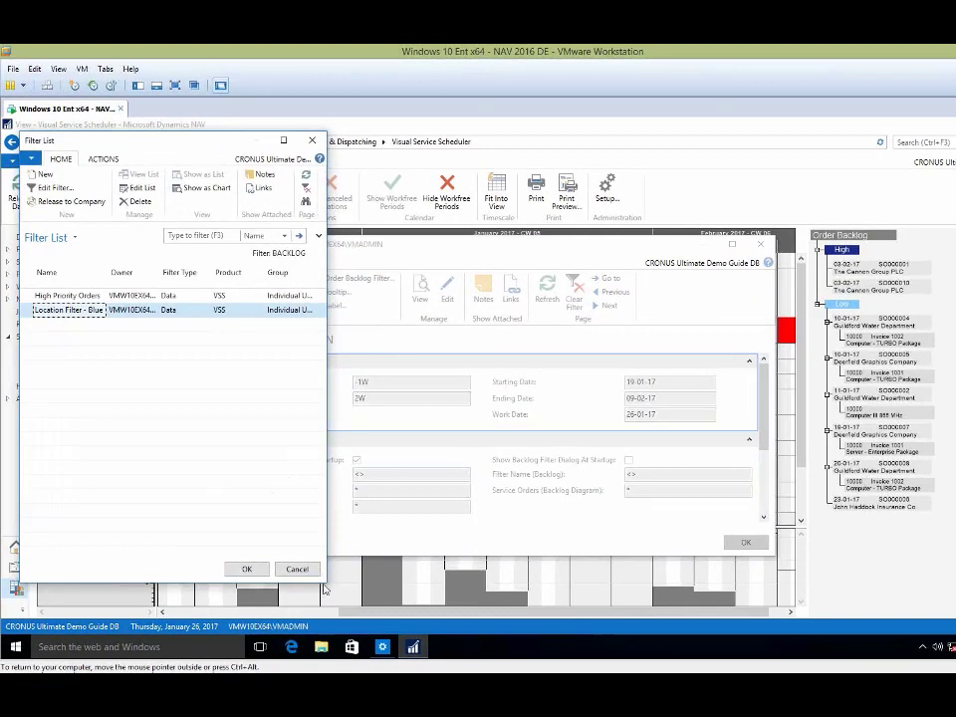
{"action": "left_click_drag", "start_coordinate": [325, 585], "coordinate": [604, 576]}
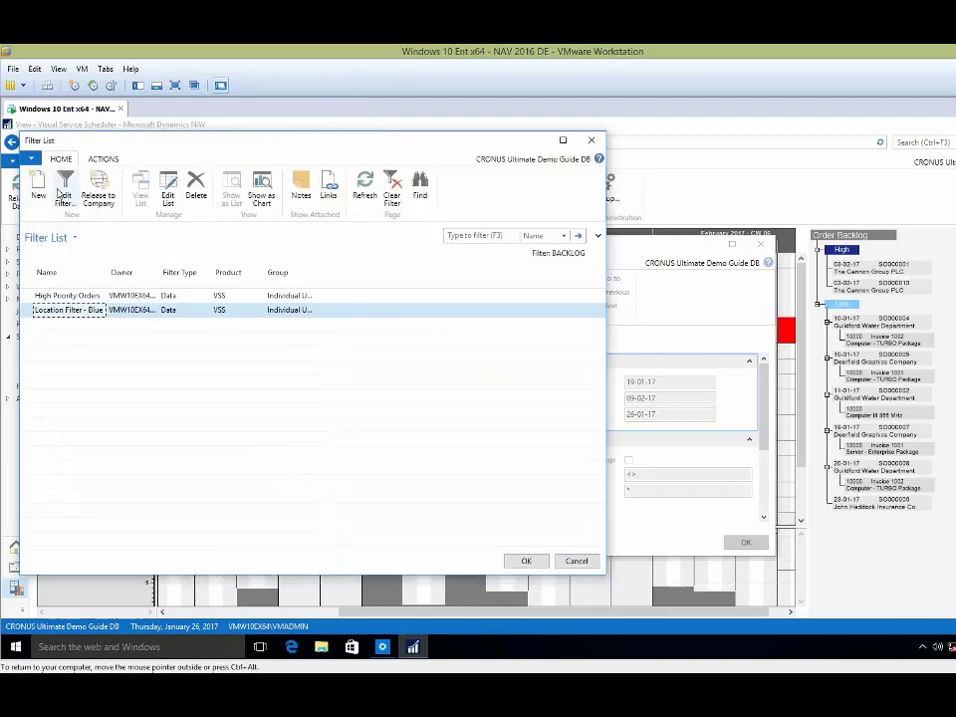
Step: Review the criteria of the High Priority Orders filter and close its definition
{"action": "left_click", "coordinate": [80, 298]}
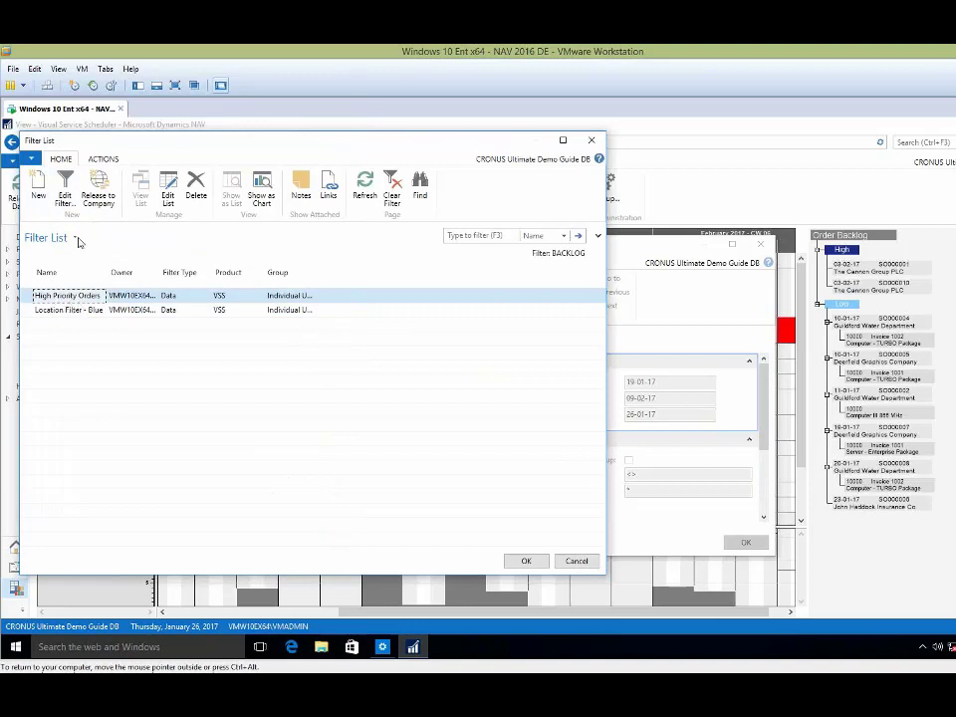
{"action": "left_click", "coordinate": [68, 196]}
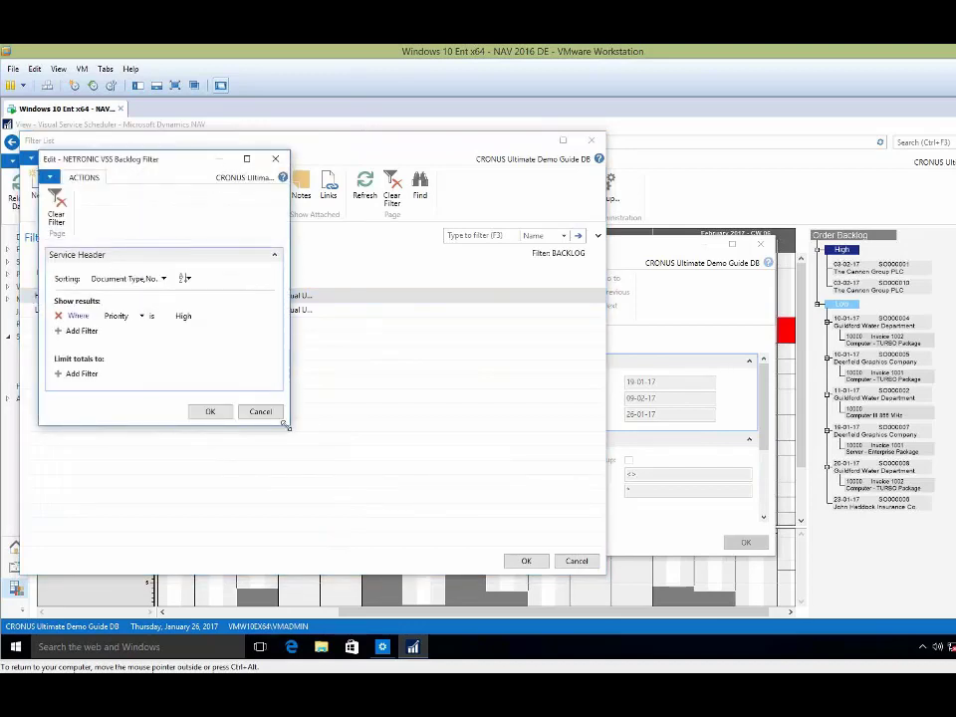
{"action": "left_click_drag", "start_coordinate": [286, 420], "coordinate": [453, 481]}
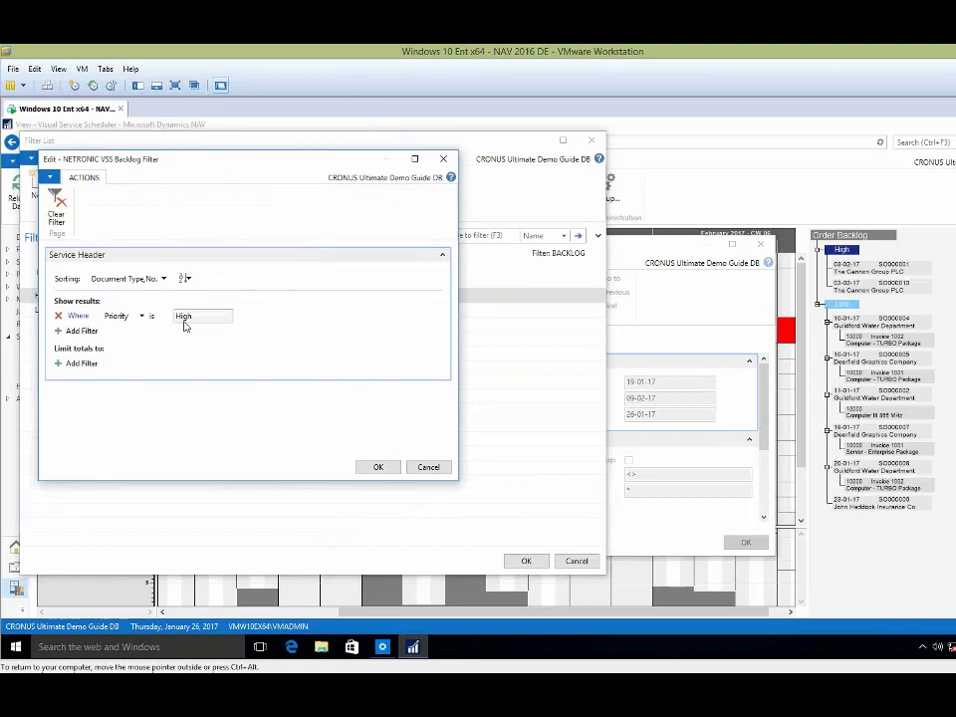
{"action": "left_click", "coordinate": [376, 467]}
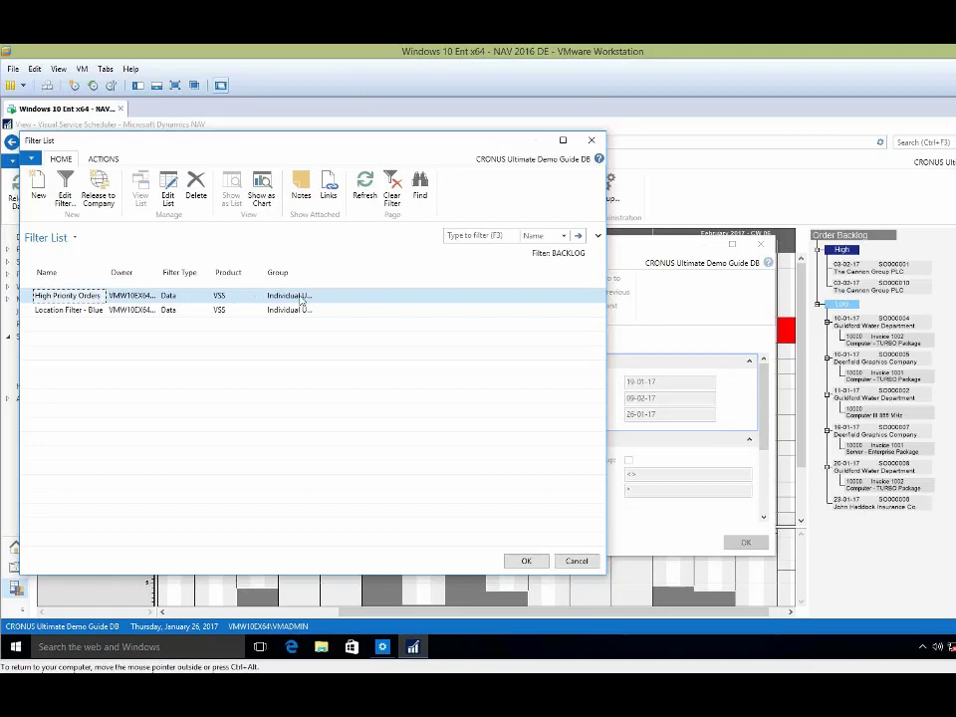
Step: Apply the High Priority Orders filter to the order backlog and reload the scheduler data
{"action": "left_click", "coordinate": [526, 560]}
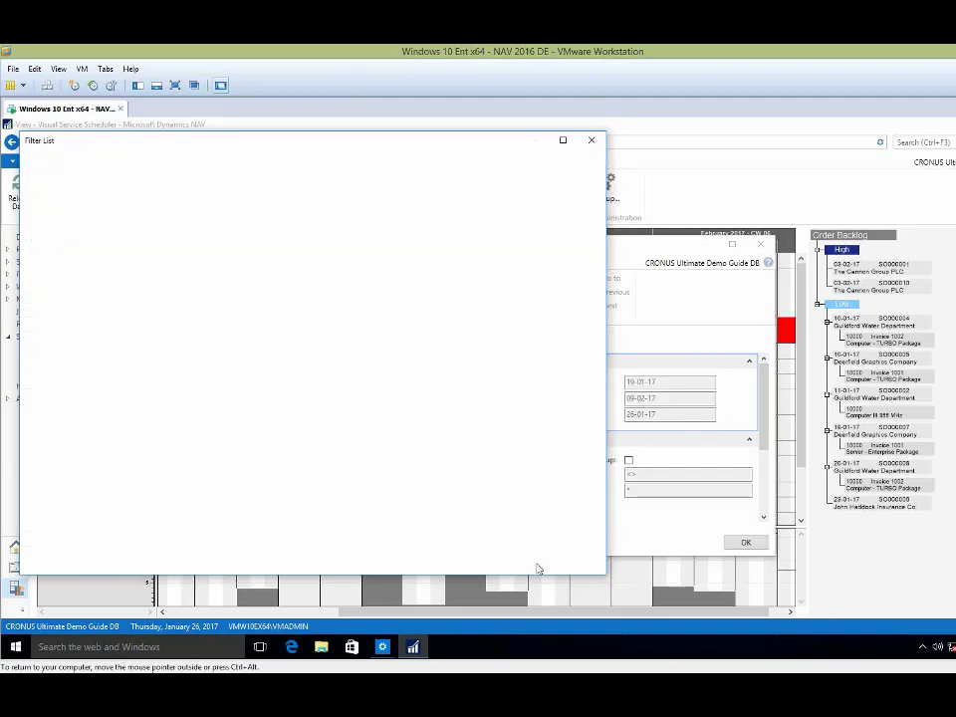
{"action": "left_click", "coordinate": [731, 544]}
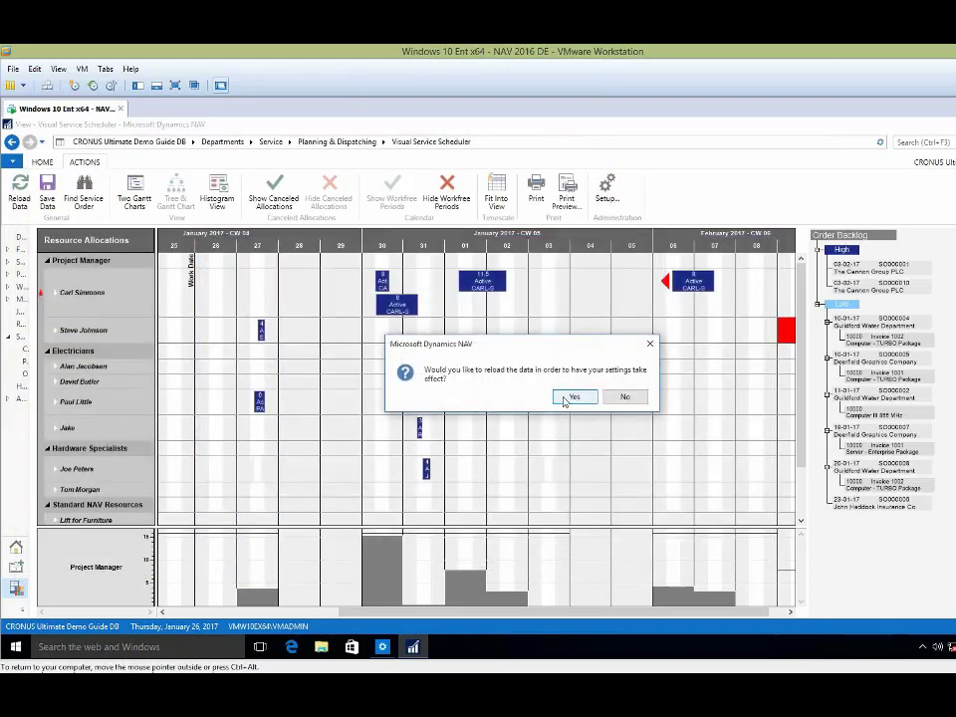
{"action": "left_click", "coordinate": [568, 397]}
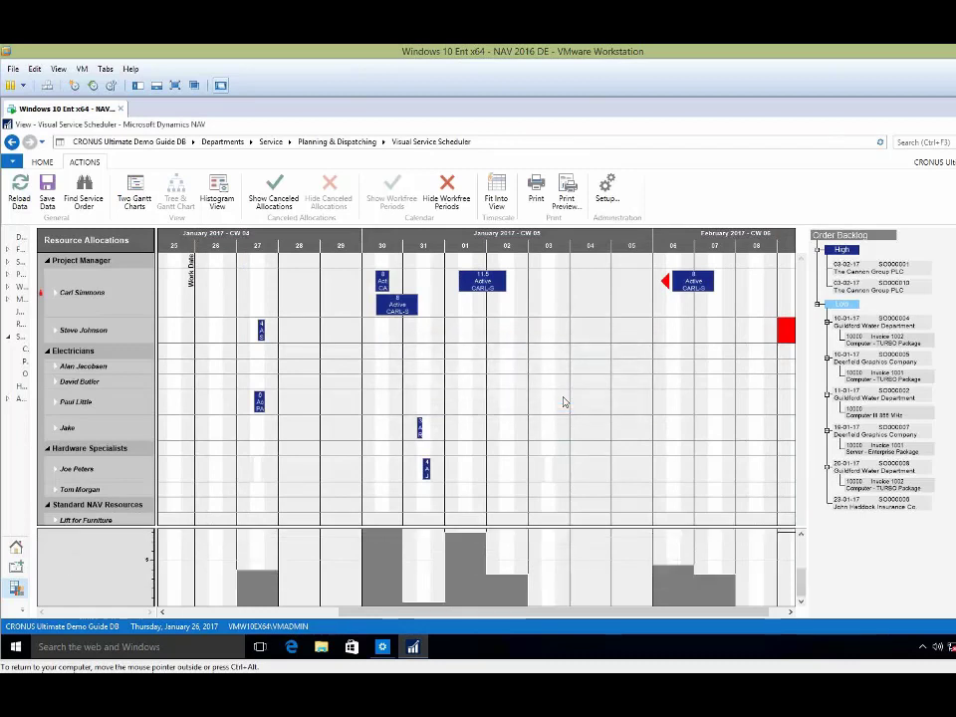
{"action": "left_click", "coordinate": [563, 401]}
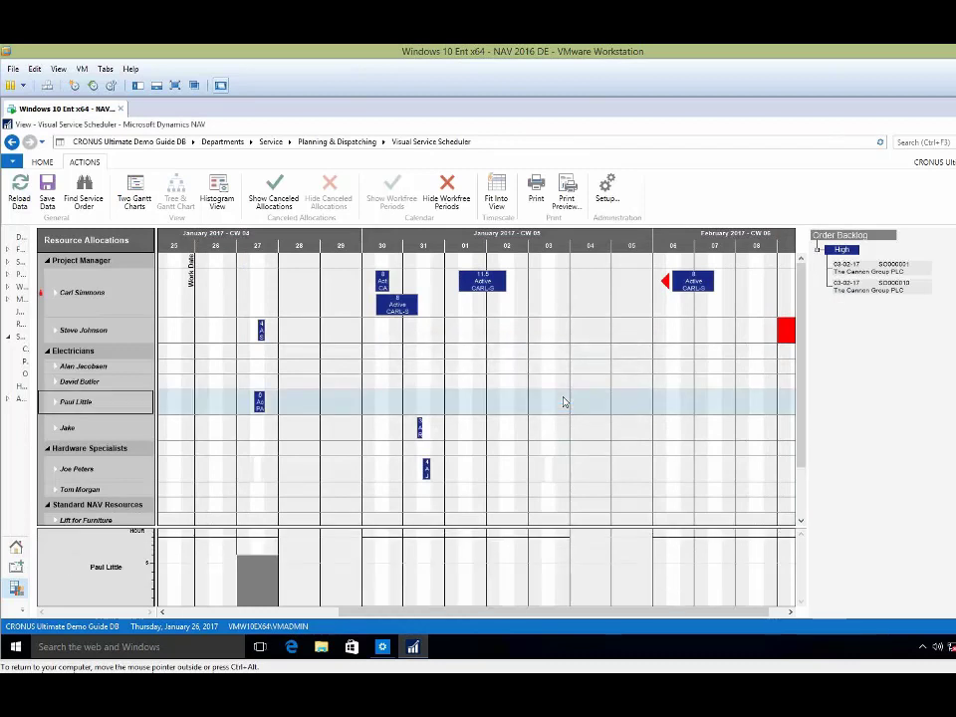
{"action": "left_click", "coordinate": [657, 367]}
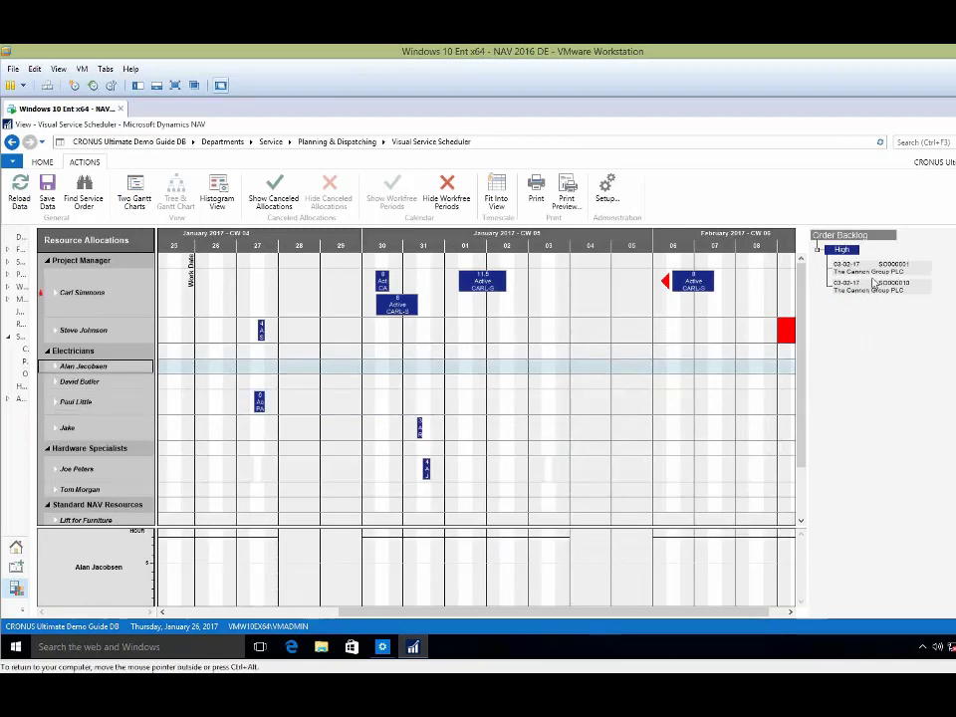
{"action": "left_click", "coordinate": [717, 256]}
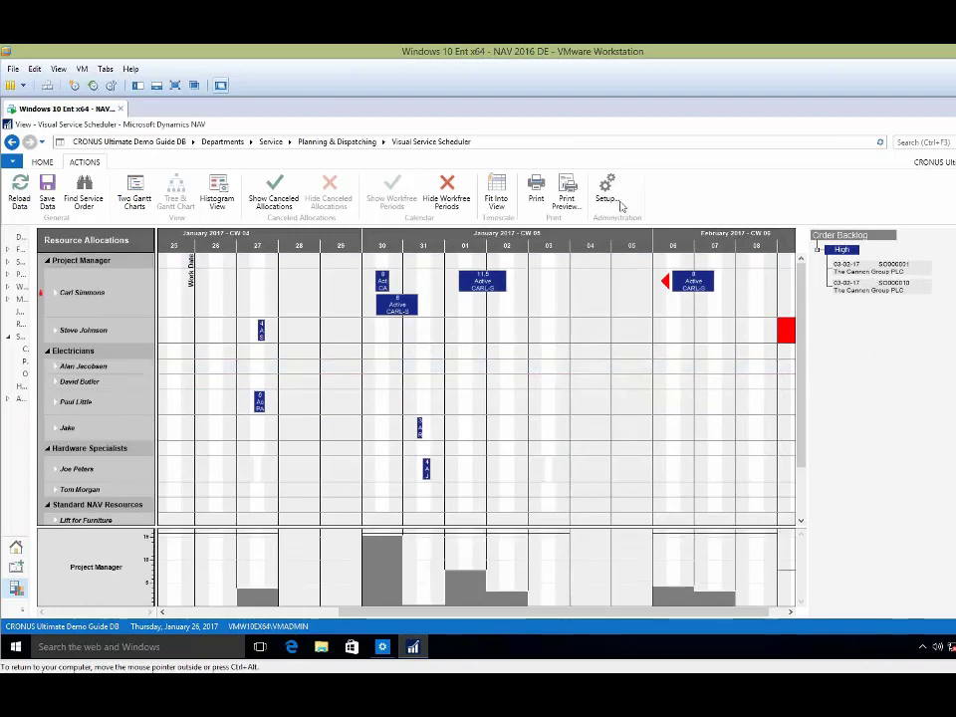
Step: Remove the High Priority Orders filter from the order backlog in the scheduler setup and reload the data
{"action": "left_click", "coordinate": [614, 202]}
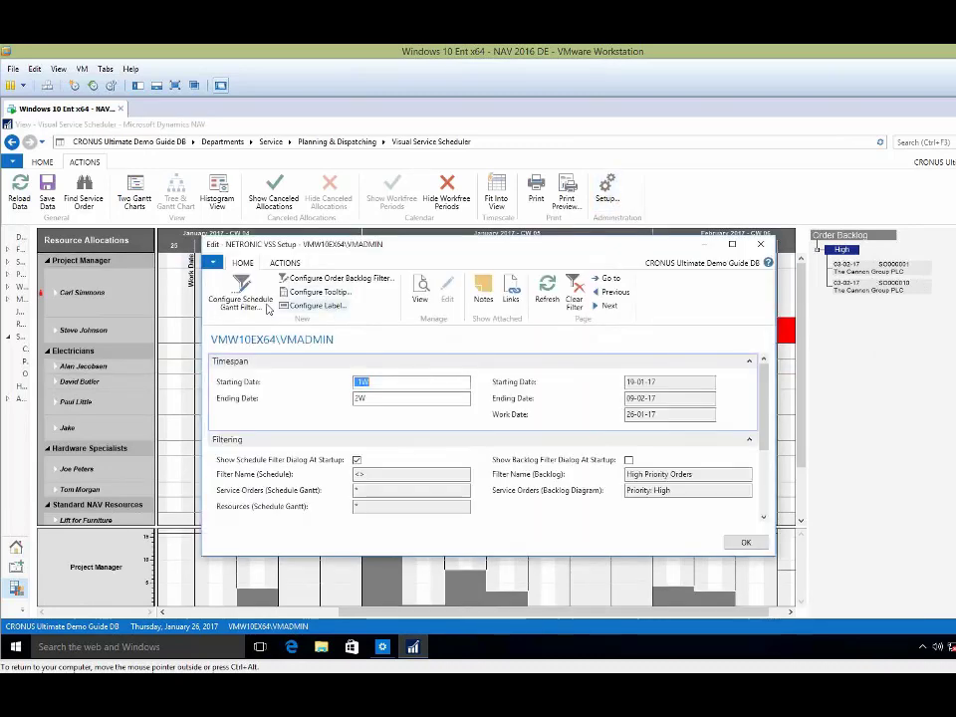
{"action": "left_click", "coordinate": [305, 285]}
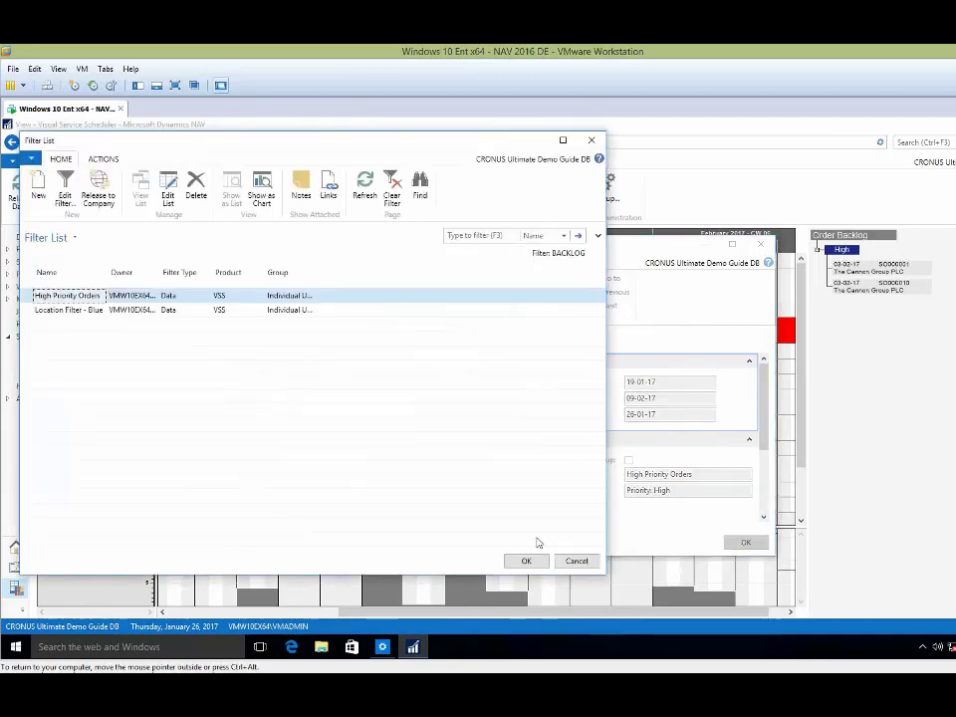
{"action": "left_click", "coordinate": [561, 562]}
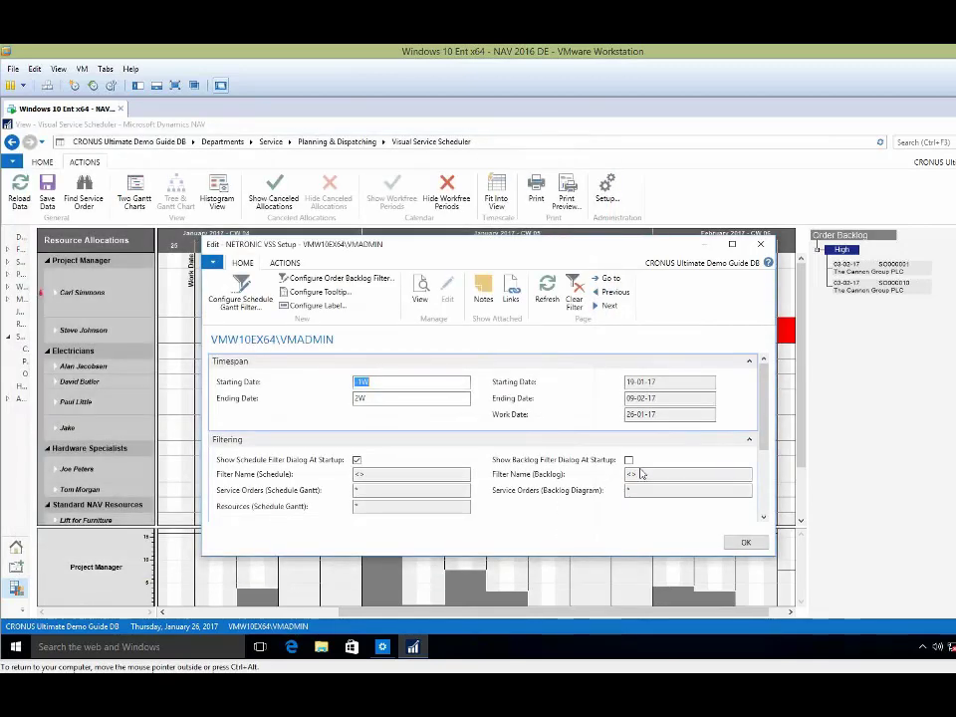
{"action": "left_click", "coordinate": [741, 543]}
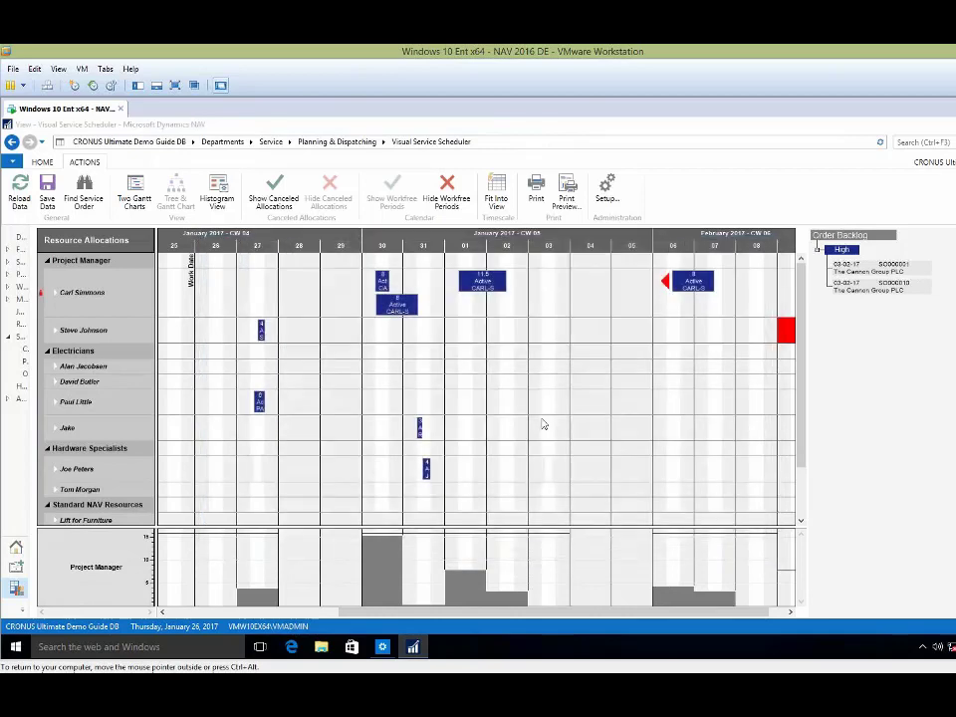
{"action": "left_click", "coordinate": [560, 399]}
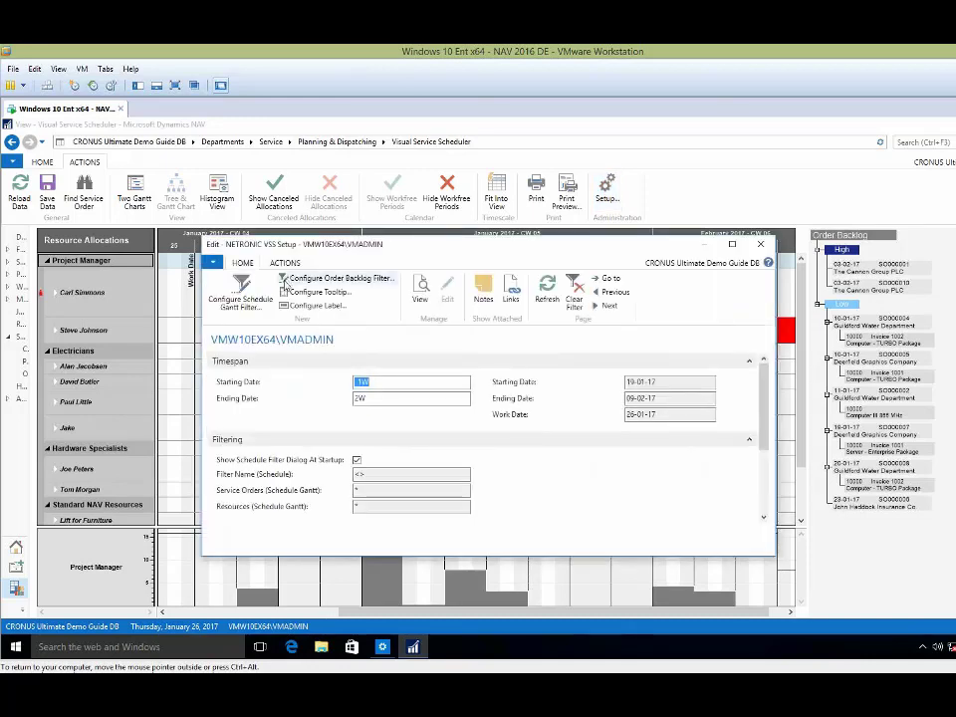
Step: Apply the Location Filter - Blue to the order backlog in the scheduler setup and reload the data
{"action": "left_click", "coordinate": [310, 280]}
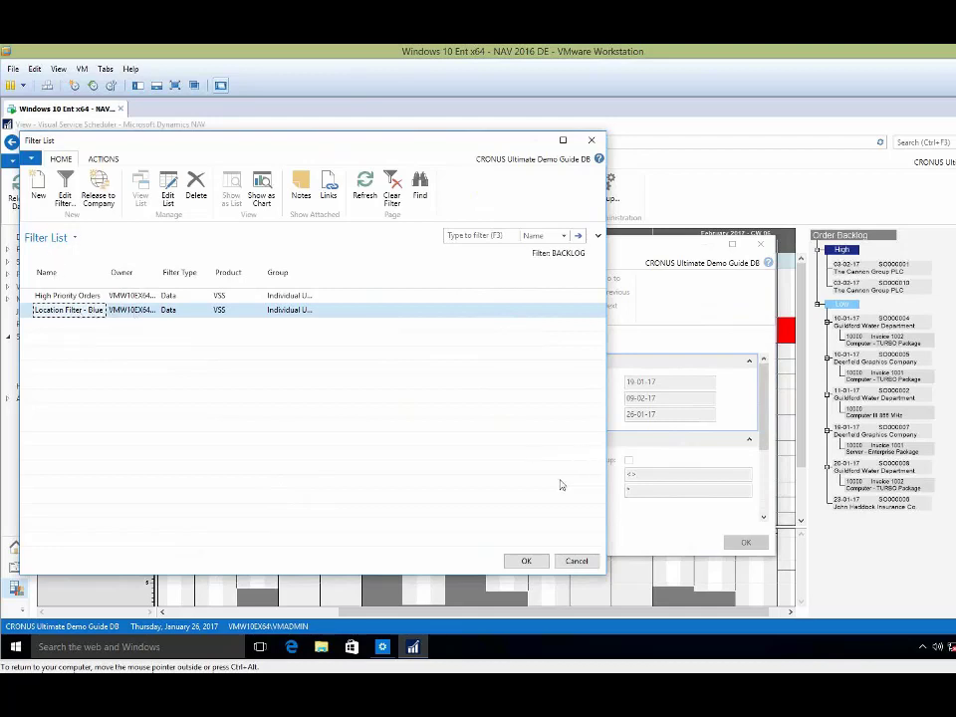
{"action": "left_click", "coordinate": [529, 560]}
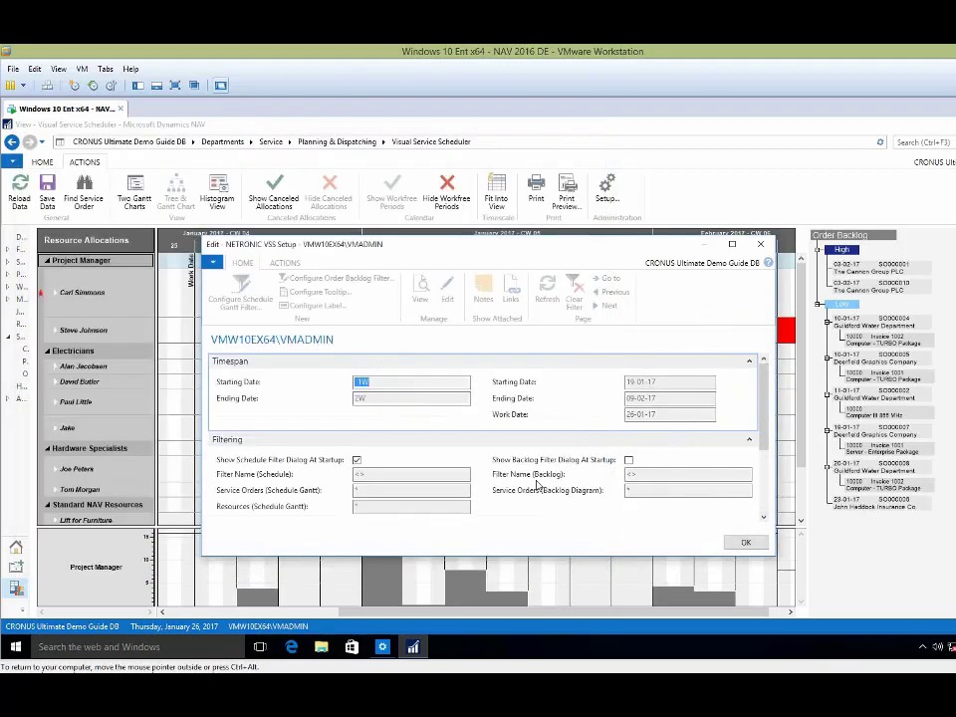
{"action": "left_click", "coordinate": [746, 543]}
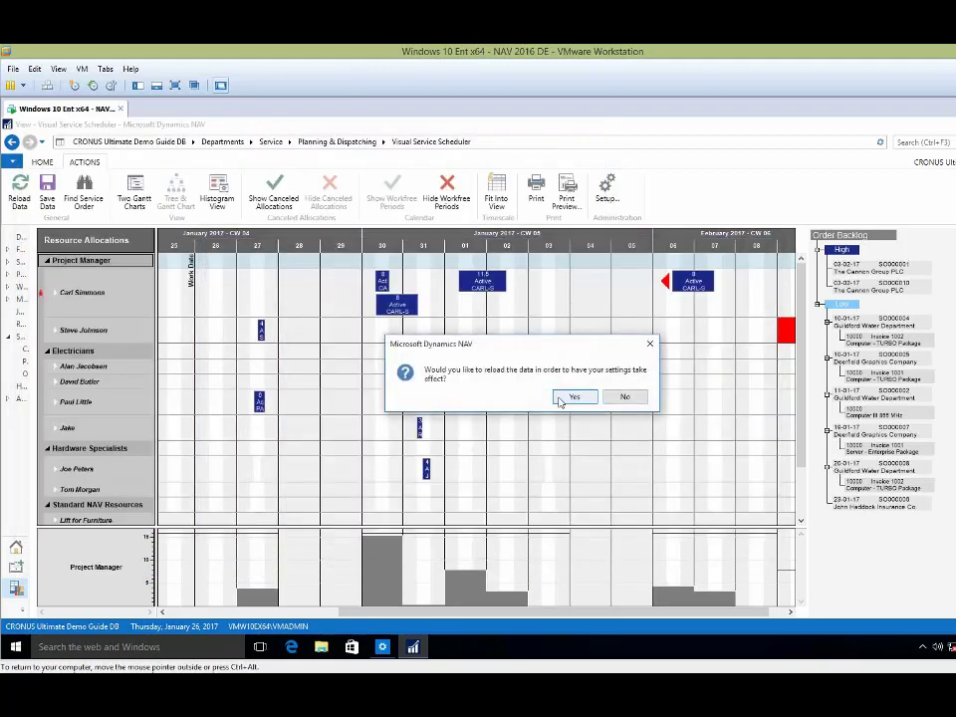
{"action": "left_click", "coordinate": [566, 396]}
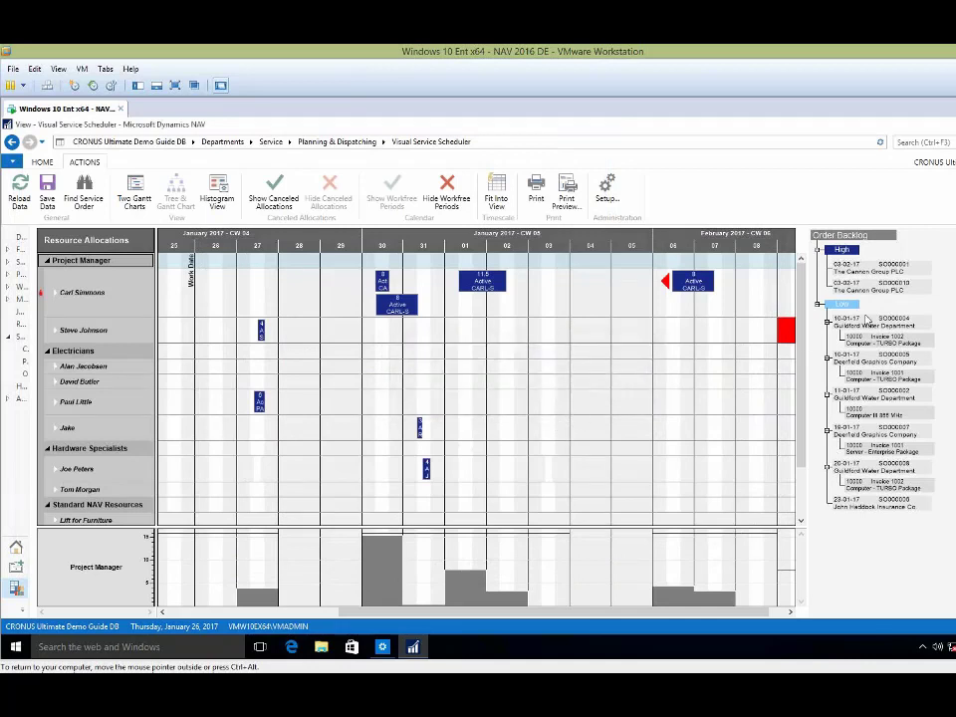
{"action": "left_click", "coordinate": [528, 402]}
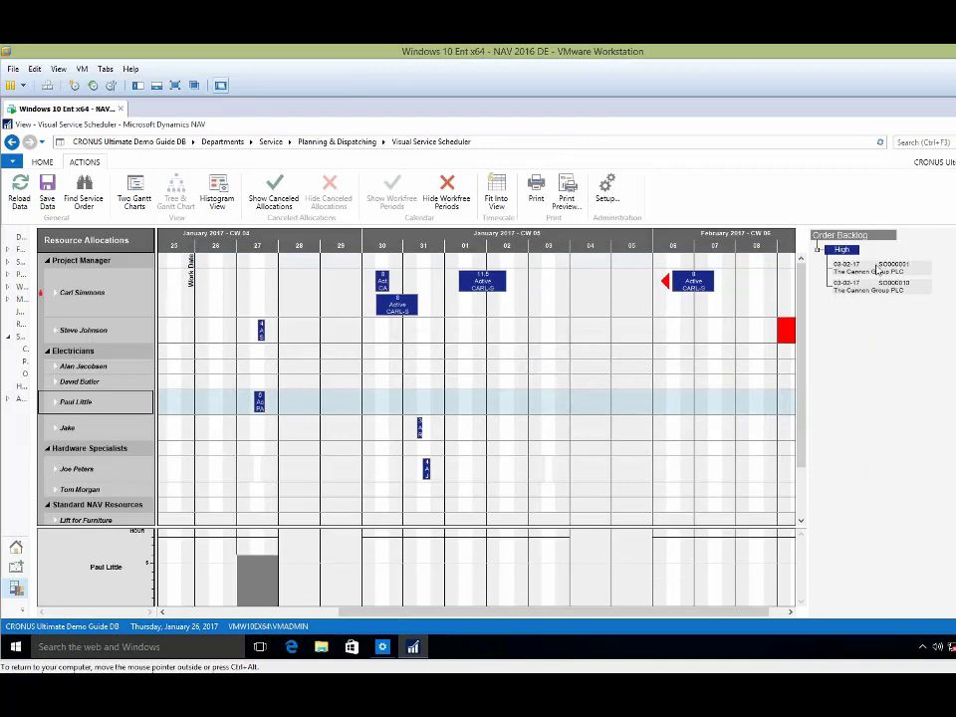
{"action": "mouse_move", "coordinate": [868, 300]}
Step: Remove the Location Filter - Blue from the order backlog in the scheduler setup and reload the data
{"action": "left_click", "coordinate": [603, 199]}
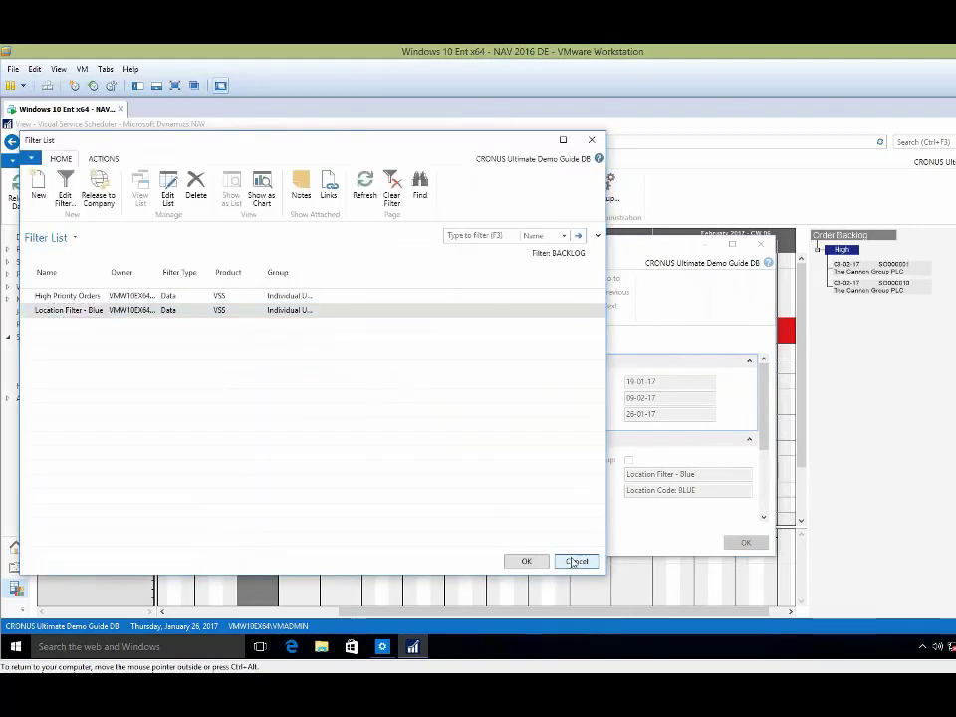
{"action": "left_click", "coordinate": [576, 561]}
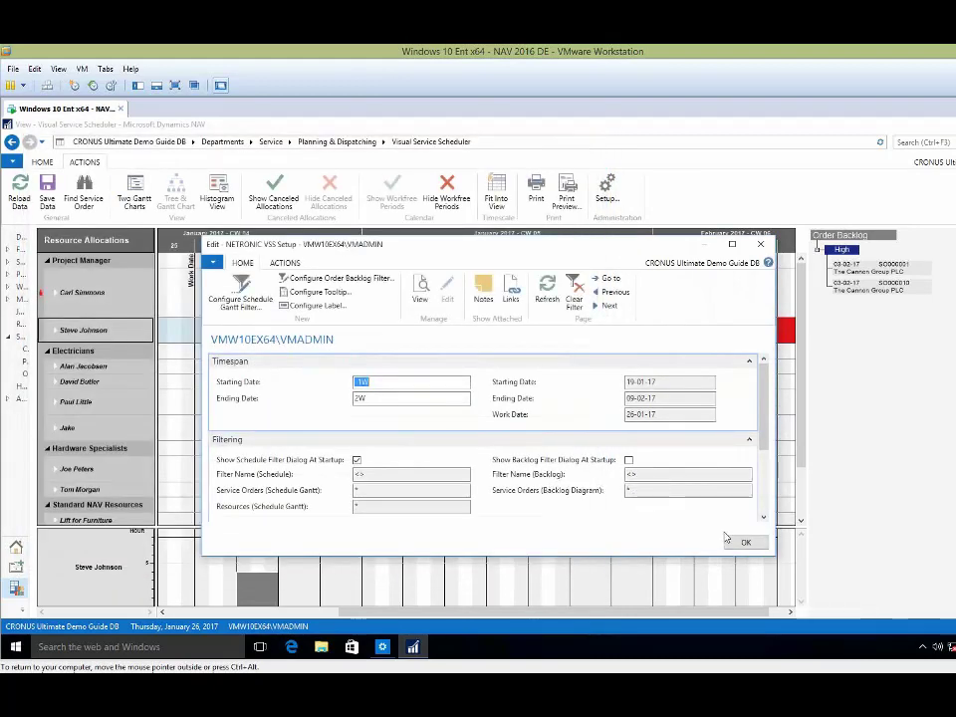
{"action": "left_click", "coordinate": [738, 542]}
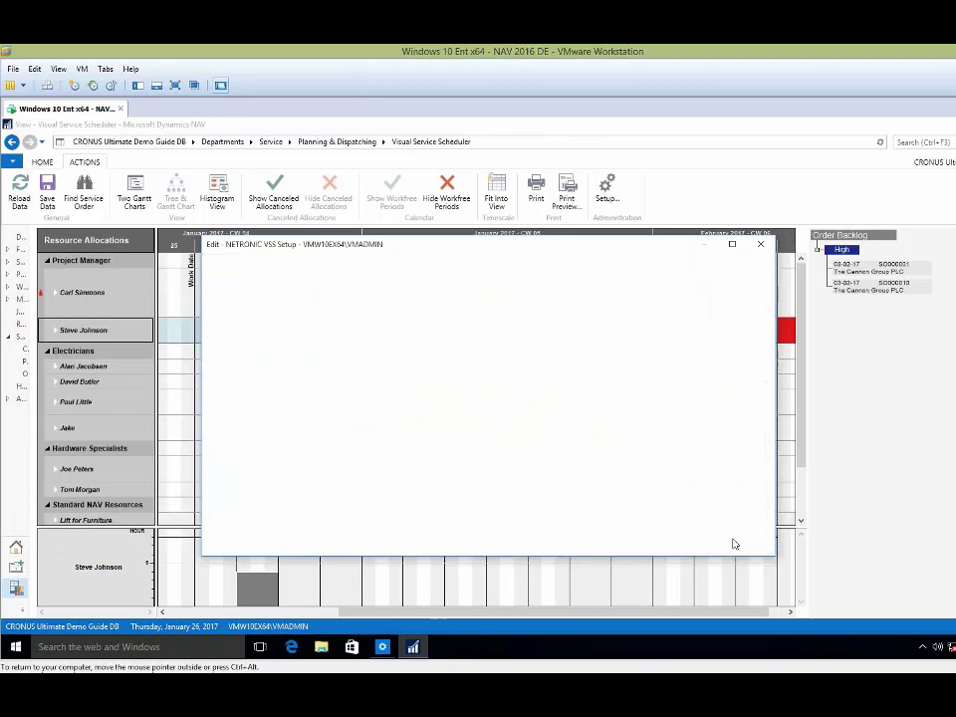
{"action": "left_click", "coordinate": [573, 397]}
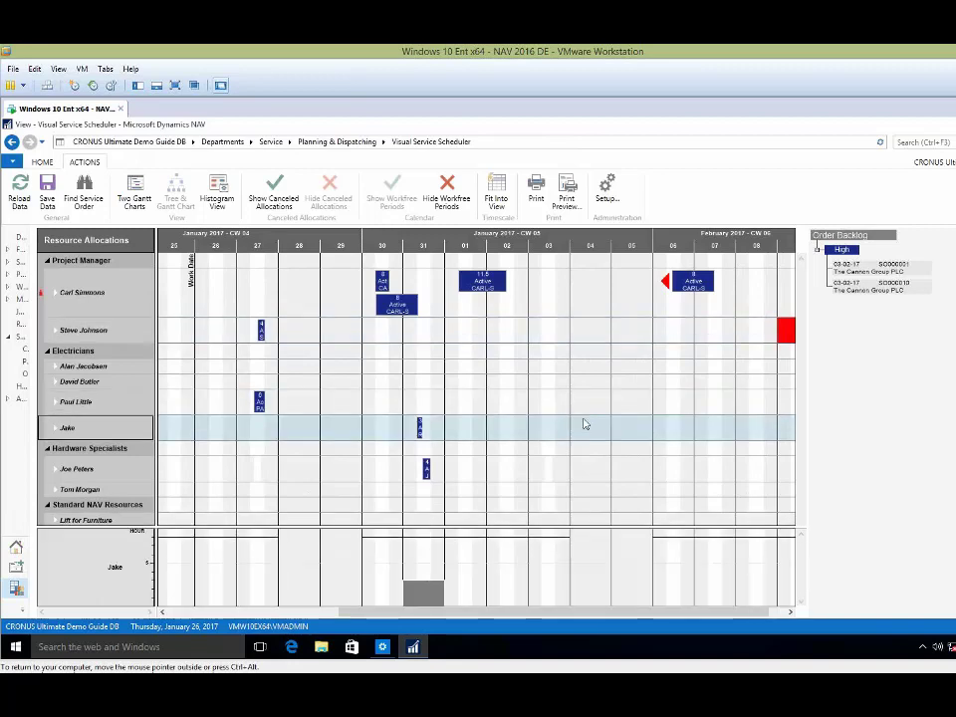
Step: Enable Hide Completely Planned Orders in the scheduler setup's general options and reload the data
{"action": "left_click", "coordinate": [605, 195]}
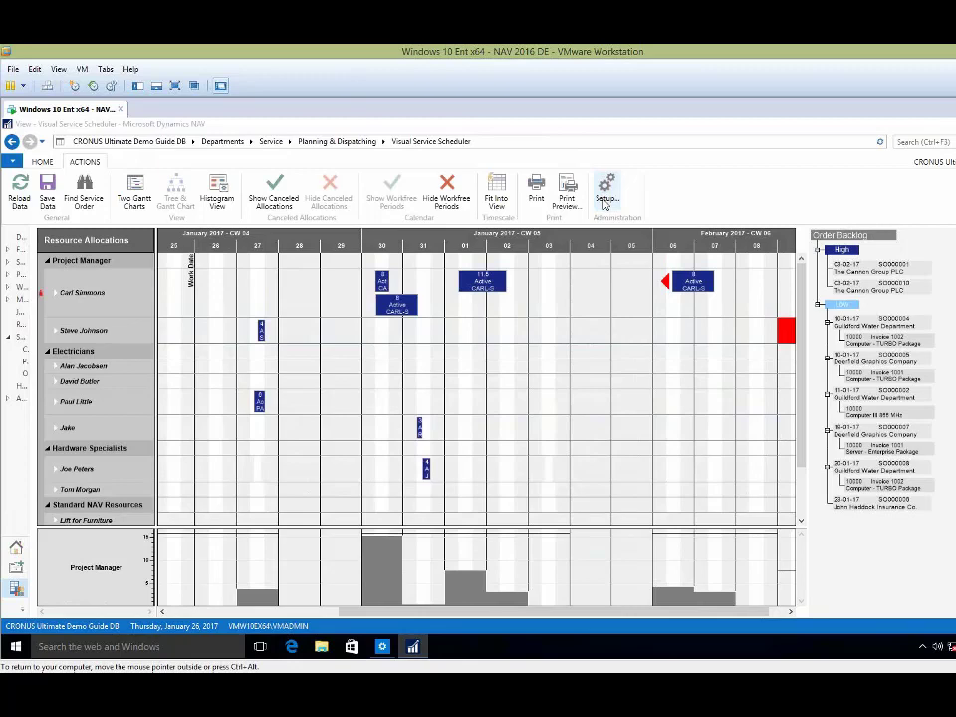
{"action": "scroll", "coordinate": [766, 433], "scroll_direction": "down", "scroll_amount": 2}
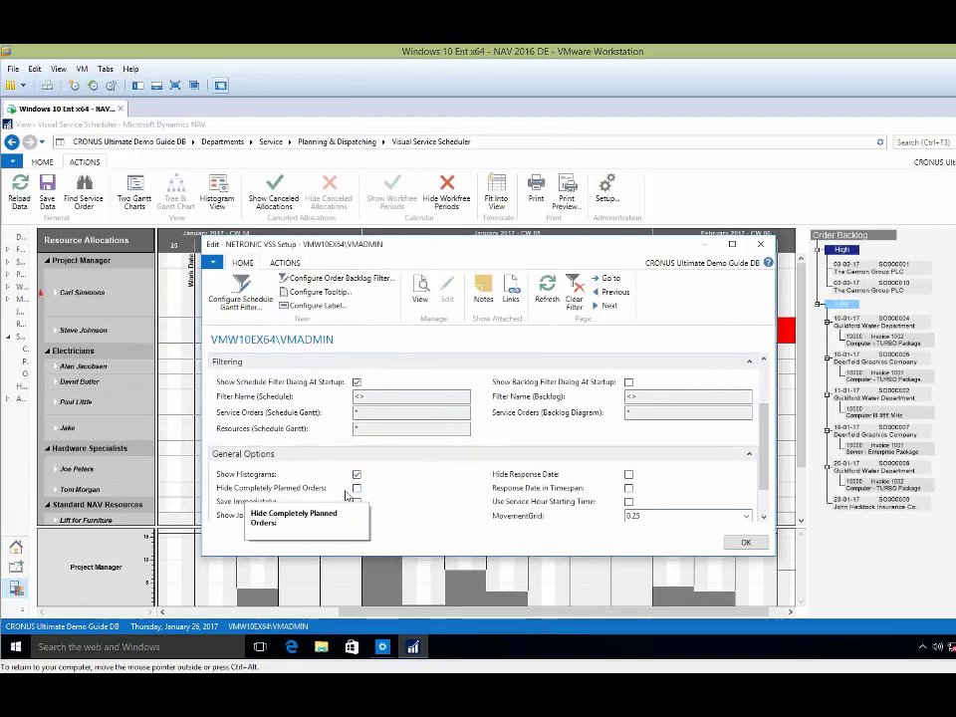
{"action": "left_click", "coordinate": [743, 541]}
{"action": "left_click", "coordinate": [572, 396]}
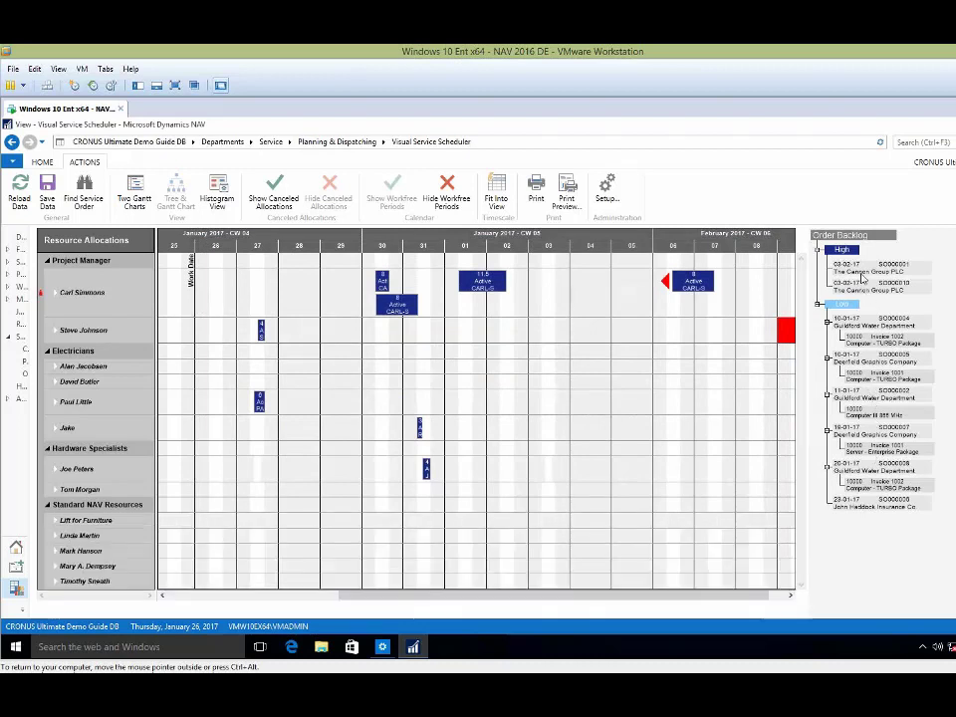
Step: Allocate the TURBO Package item of the 20-01-17 Guildford Water Department backlog order to the Hardware Specialists group on 02-02-2017
{"action": "mouse_move", "coordinate": [860, 281]}
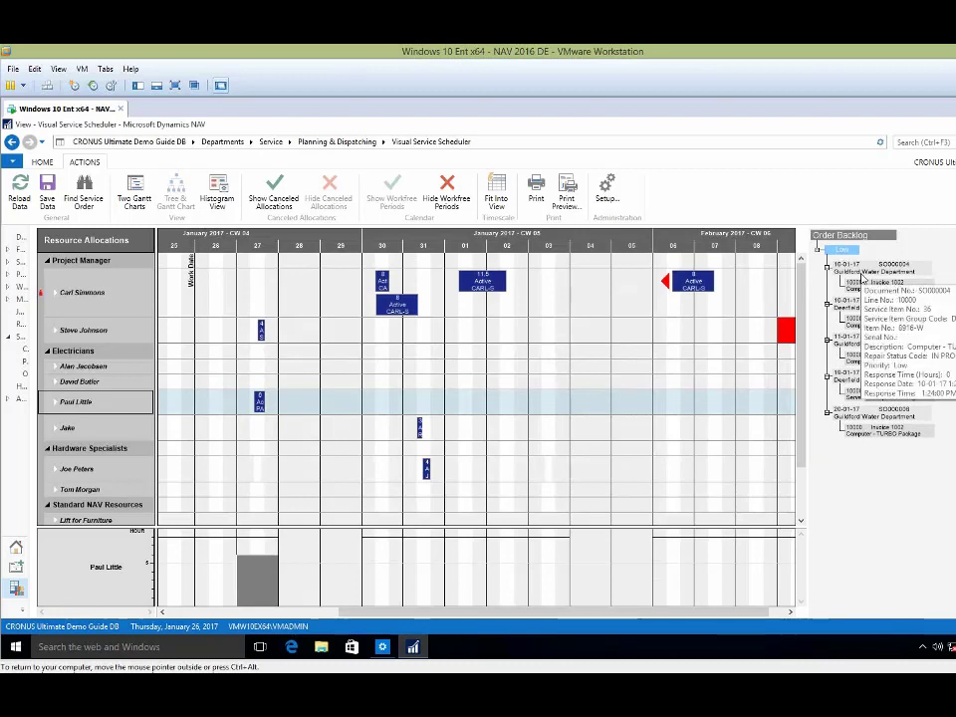
{"action": "key", "text": "Down"}
{"action": "key", "text": "Down"}
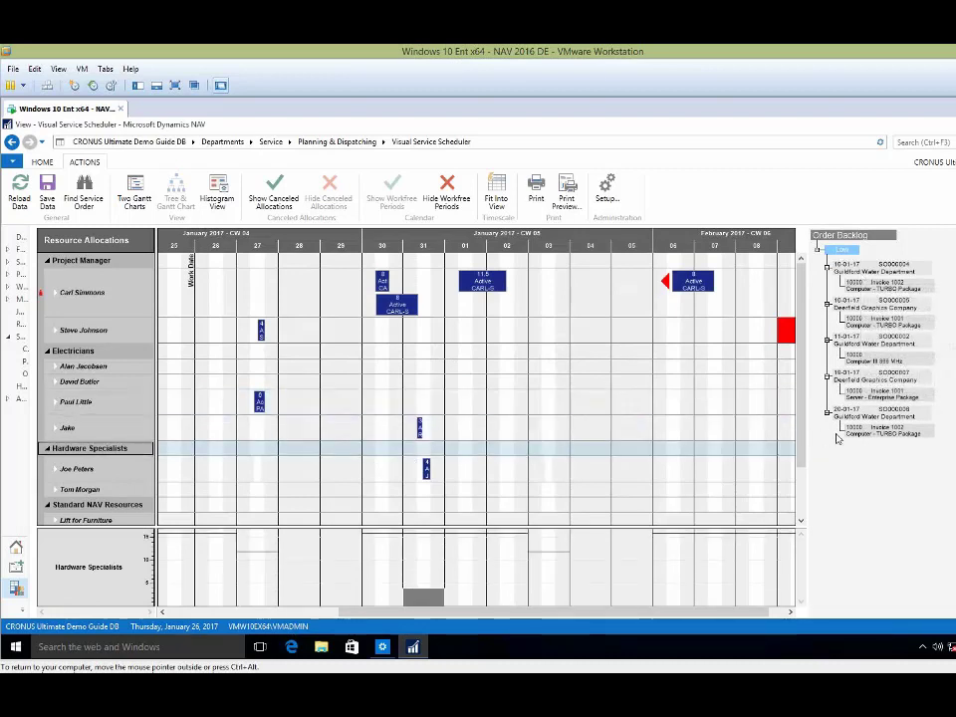
{"action": "mouse_move", "coordinate": [857, 436]}
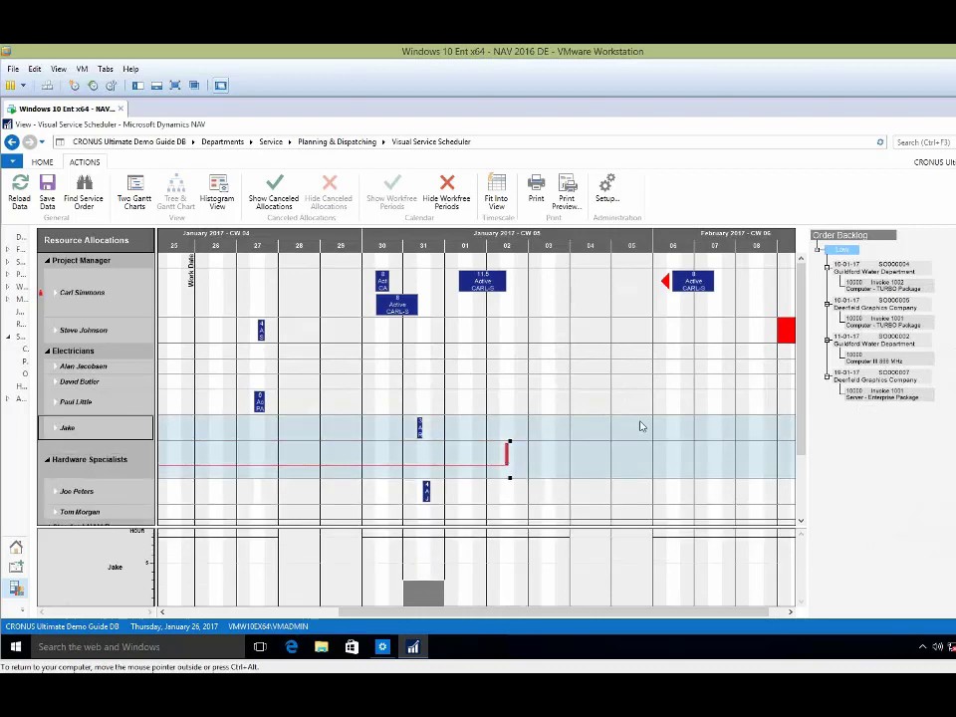
Step: Extend the new Hardware Specialists allocation on 02-02-2017 to 4.25 hours
{"action": "scroll", "coordinate": [516, 251], "scroll_direction": "up", "scroll_amount": 3}
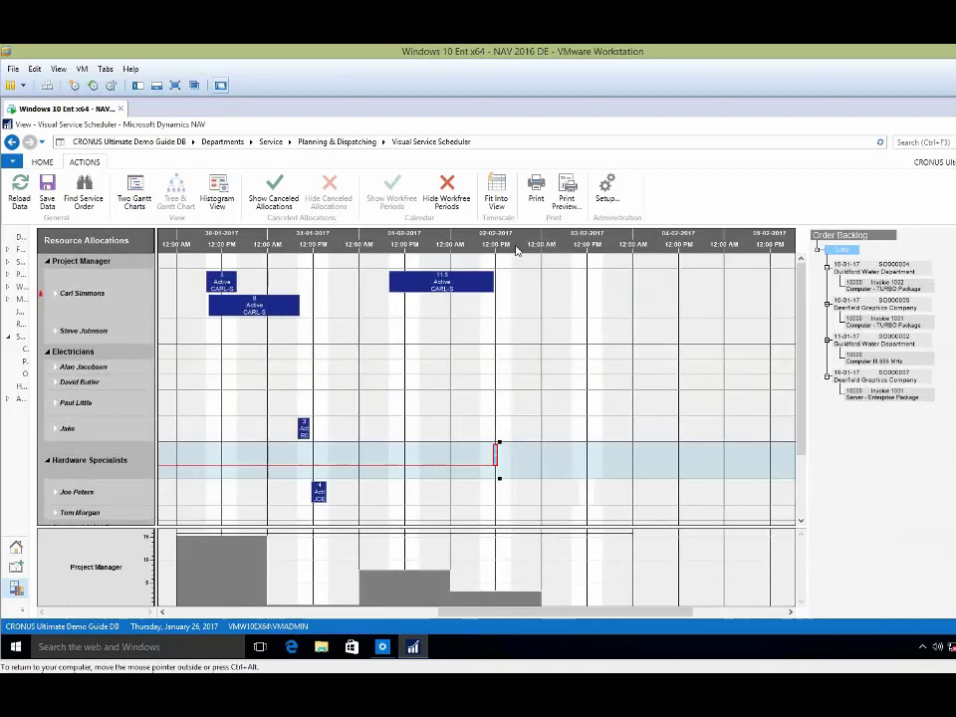
{"action": "scroll", "coordinate": [495, 468], "scroll_direction": "up", "scroll_amount": 2}
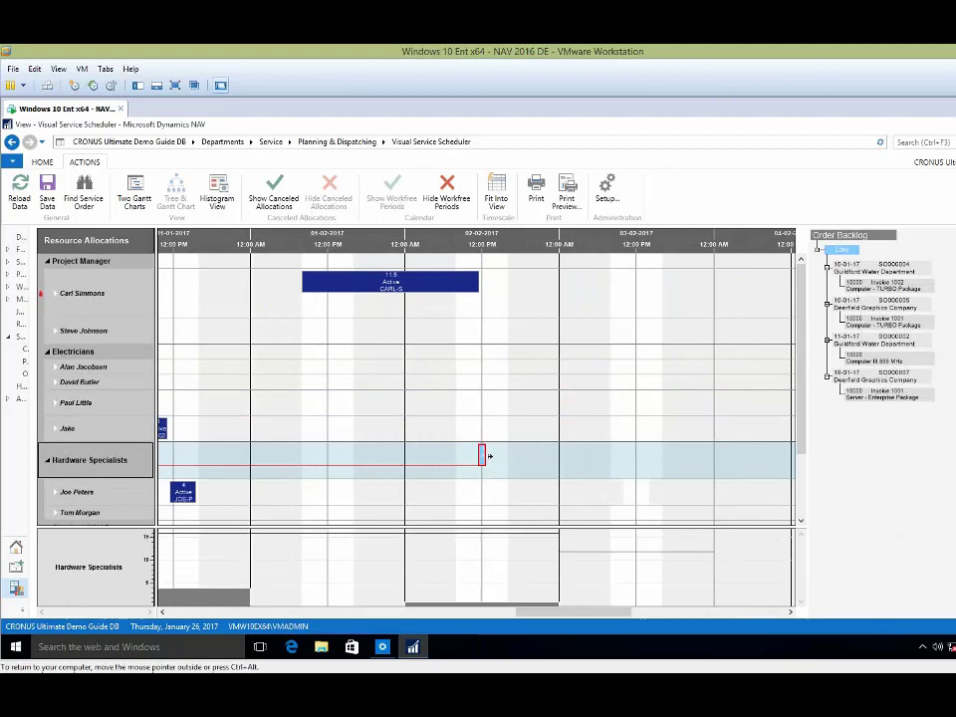
{"action": "left_click_drag", "start_coordinate": [489, 456], "coordinate": [507, 458]}
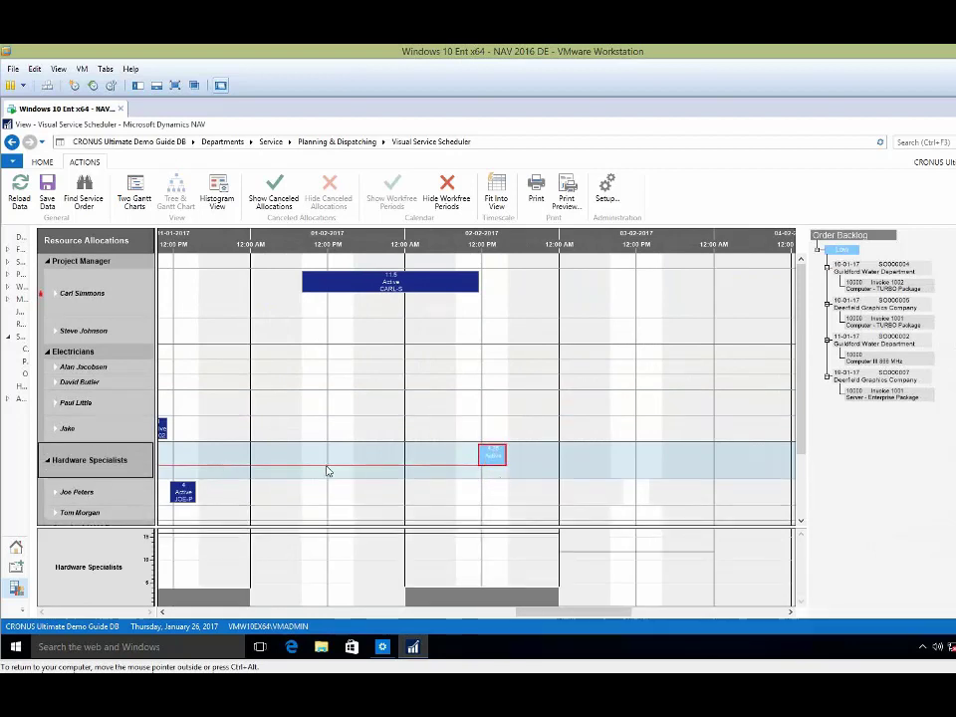
Step: Allocate the Enterprise Package server item of the 19-01-17 Deerfield Graphics Company backlog order to the third electrician on 02-02-2017
{"action": "mouse_move", "coordinate": [873, 403]}
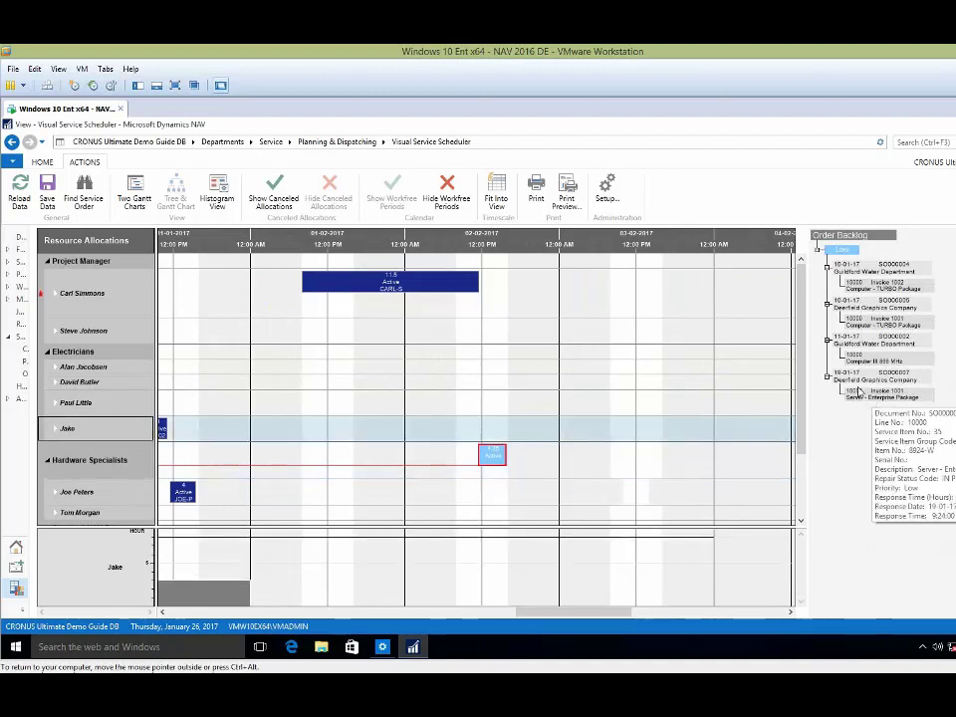
{"action": "mouse_move", "coordinate": [866, 375]}
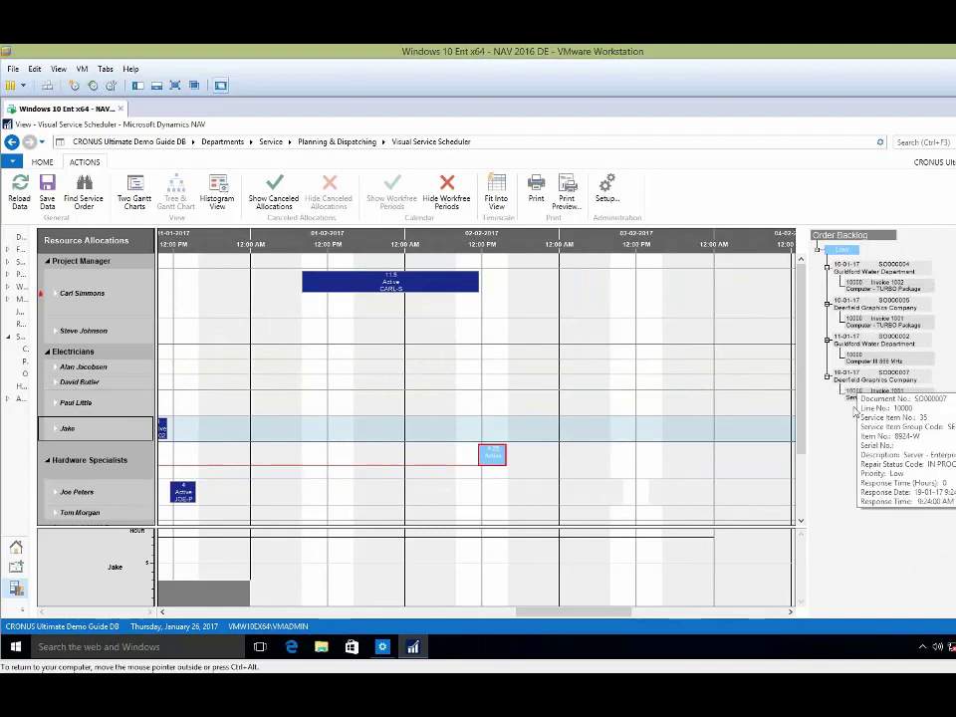
{"action": "mouse_move", "coordinate": [864, 393]}
{"action": "left_mouse_down"}
{"action": "mouse_move", "coordinate": [484, 425]}
{"action": "mouse_move", "coordinate": [512, 452]}
{"action": "mouse_move", "coordinate": [735, 438]}
{"action": "left_mouse_up"}
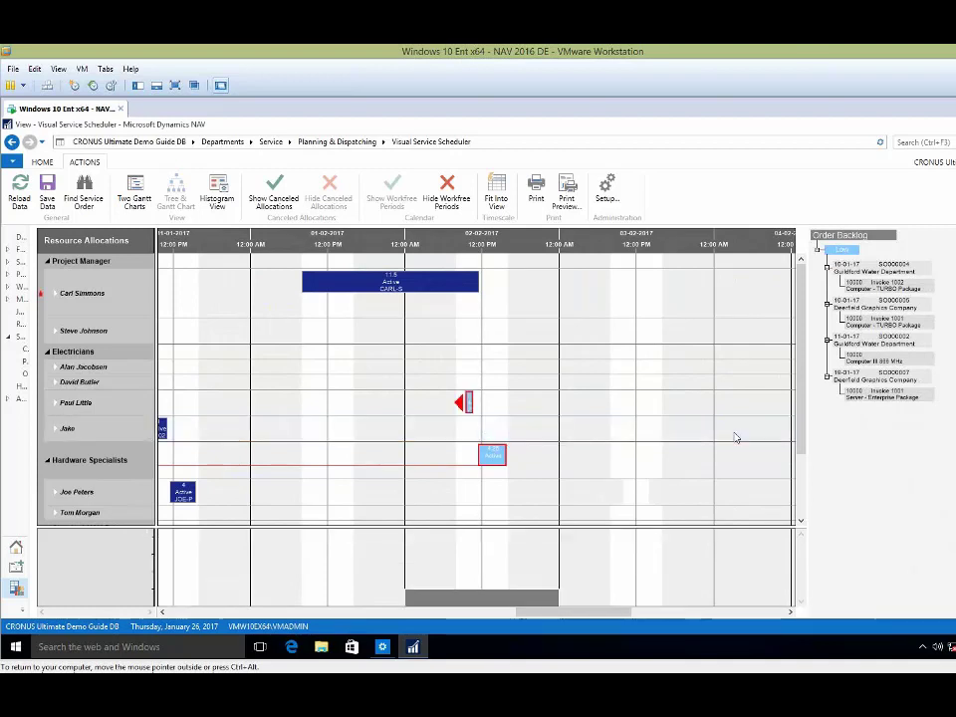
{"action": "left_click", "coordinate": [461, 401]}
{"action": "left_click", "coordinate": [467, 437]}
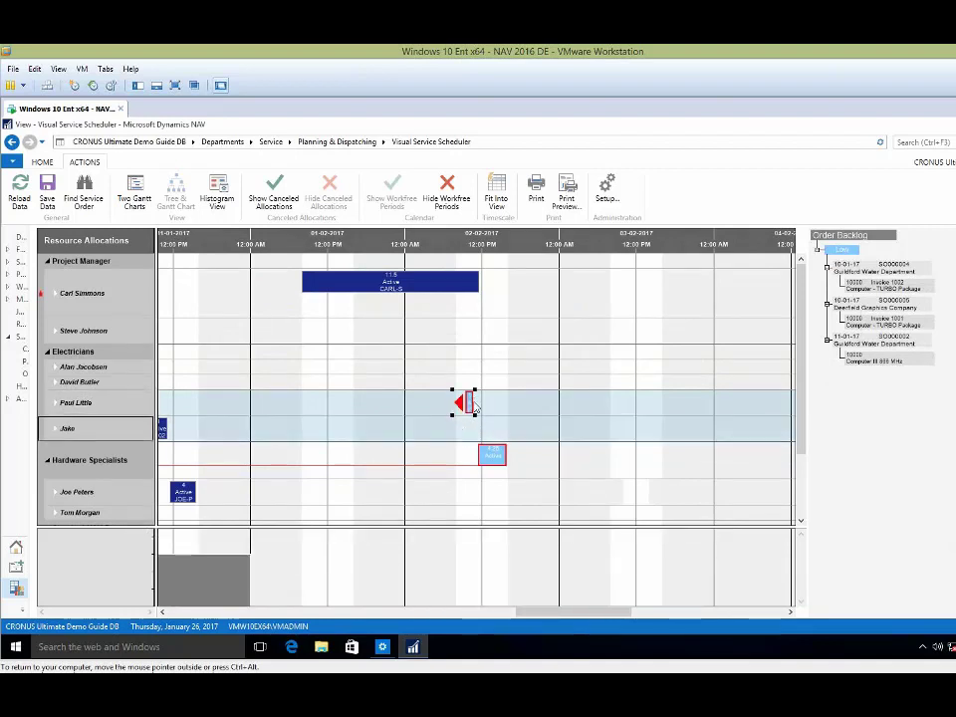
Step: Extend the third electrician's new allocation on 02-02-2017 to about 6.5 hours
{"action": "left_click_drag", "start_coordinate": [470, 402], "coordinate": [830, 365]}
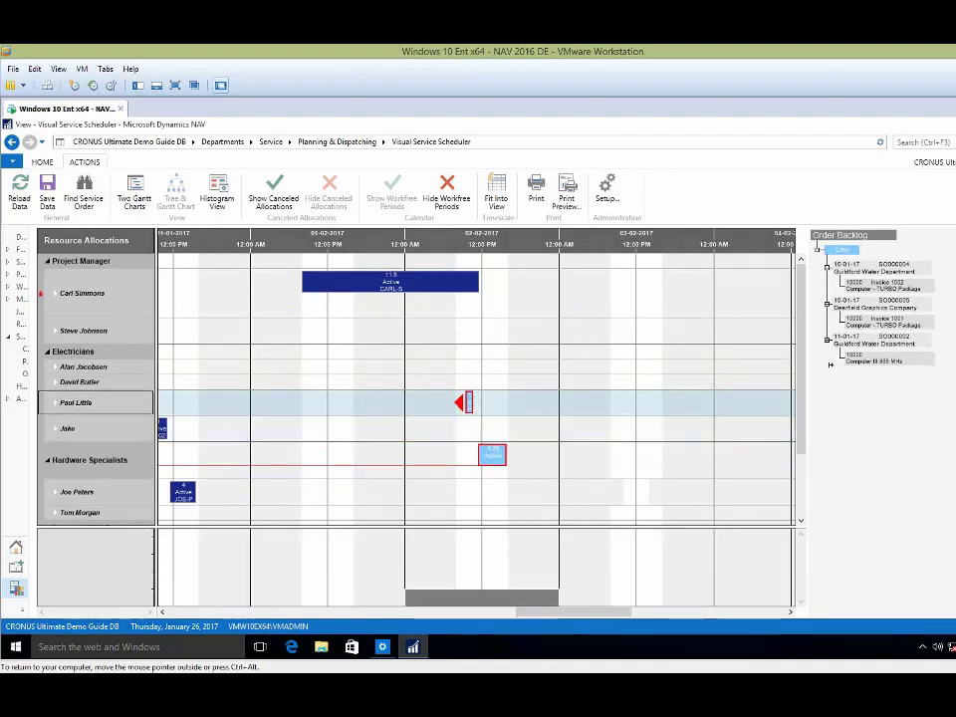
{"action": "left_click", "coordinate": [478, 403]}
{"action": "left_click_drag", "start_coordinate": [478, 403], "coordinate": [509, 406]}
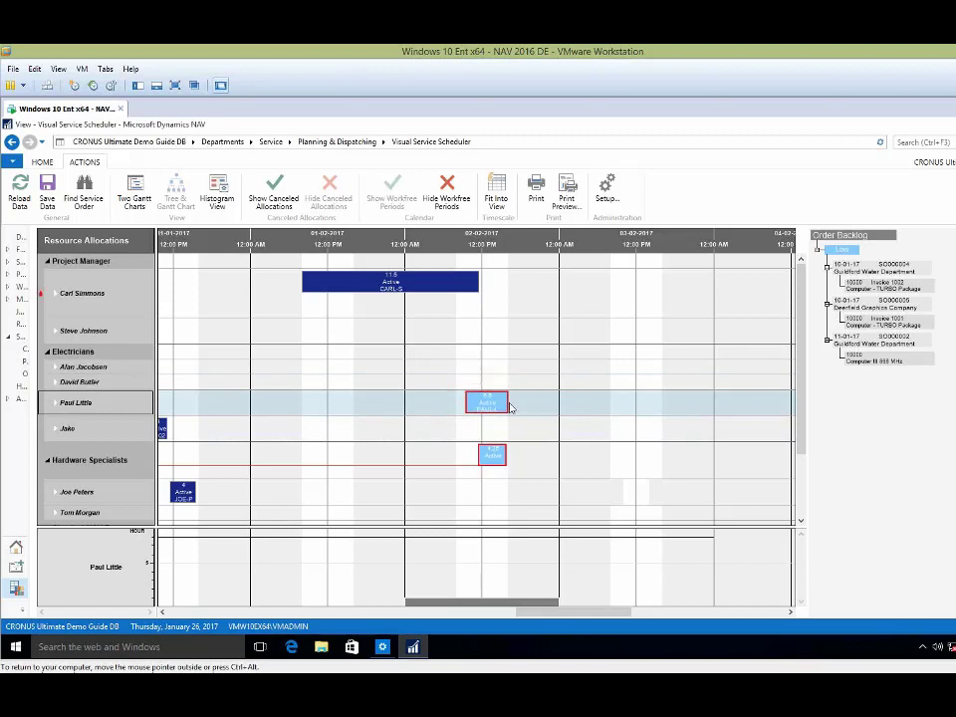